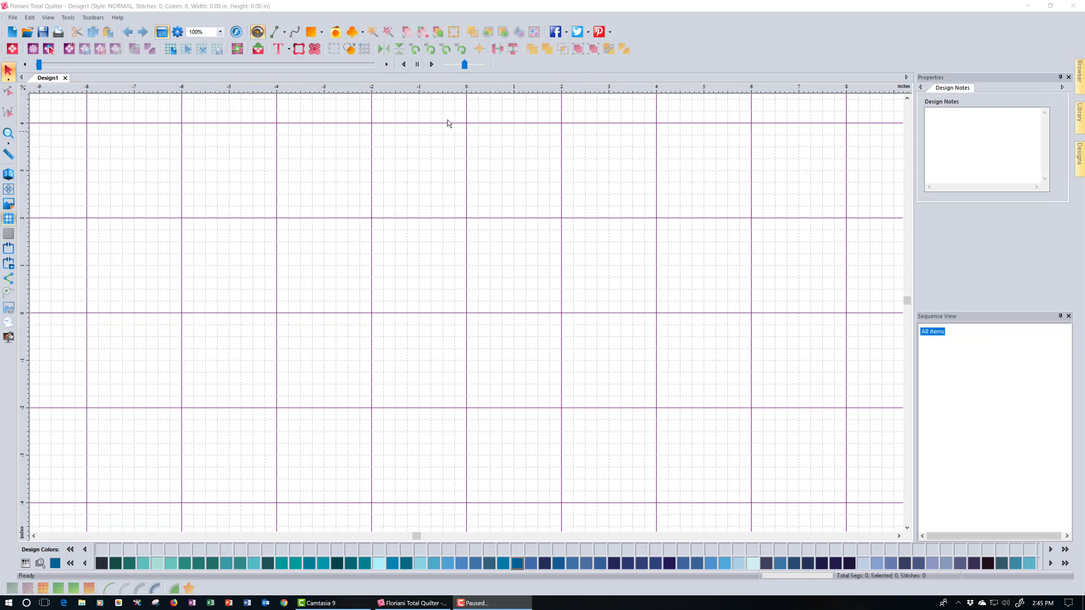
- Review the design grid's spacing, major line and style settings
{"action": "right_click", "coordinate": [433, 90]}
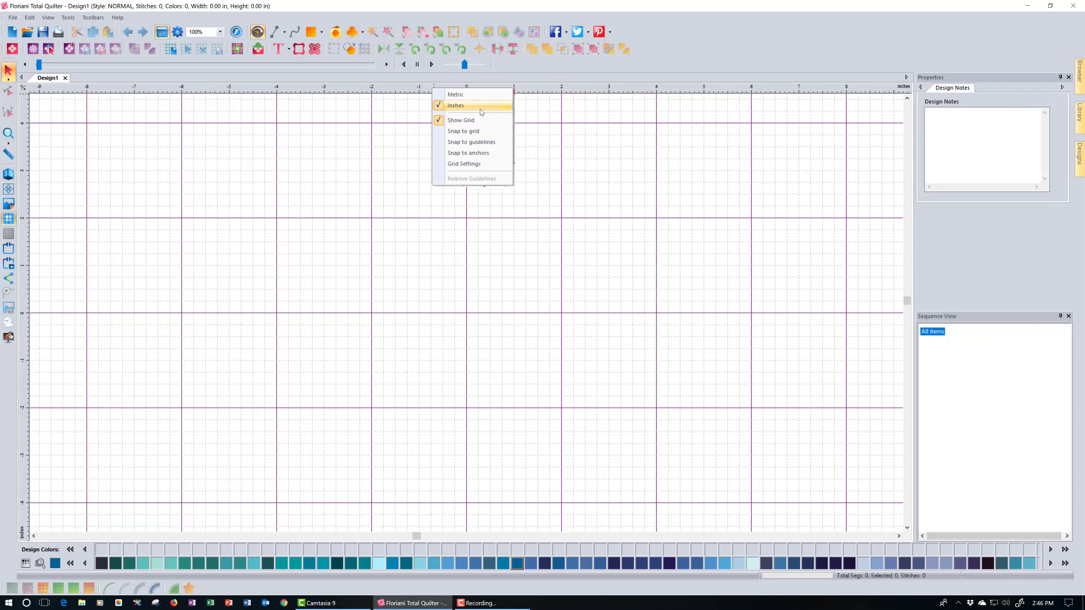
{"action": "left_click", "coordinate": [469, 165]}
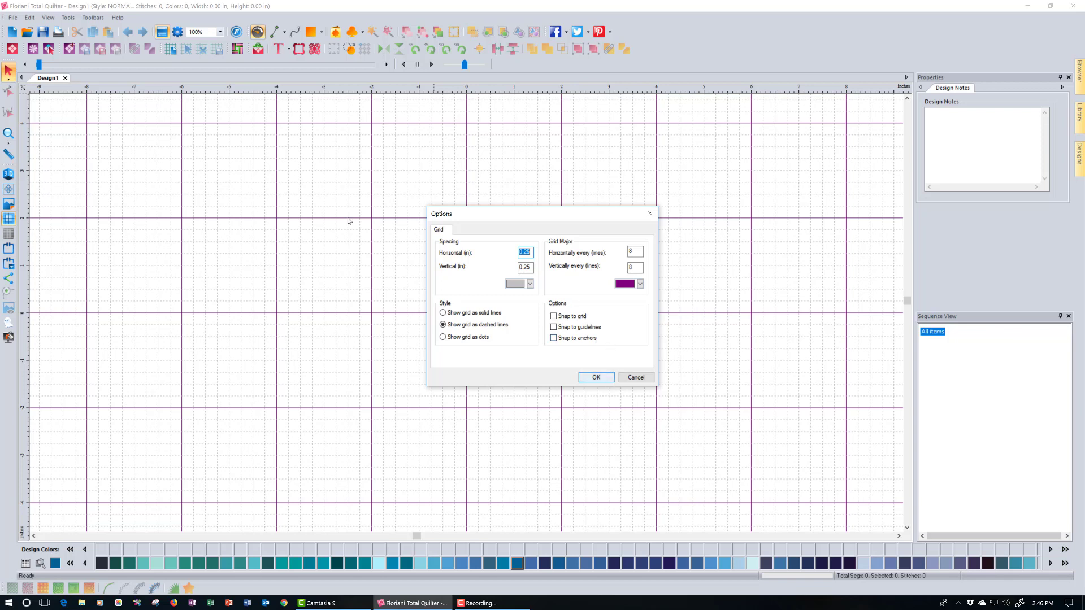
{"action": "left_click", "coordinate": [609, 383]}
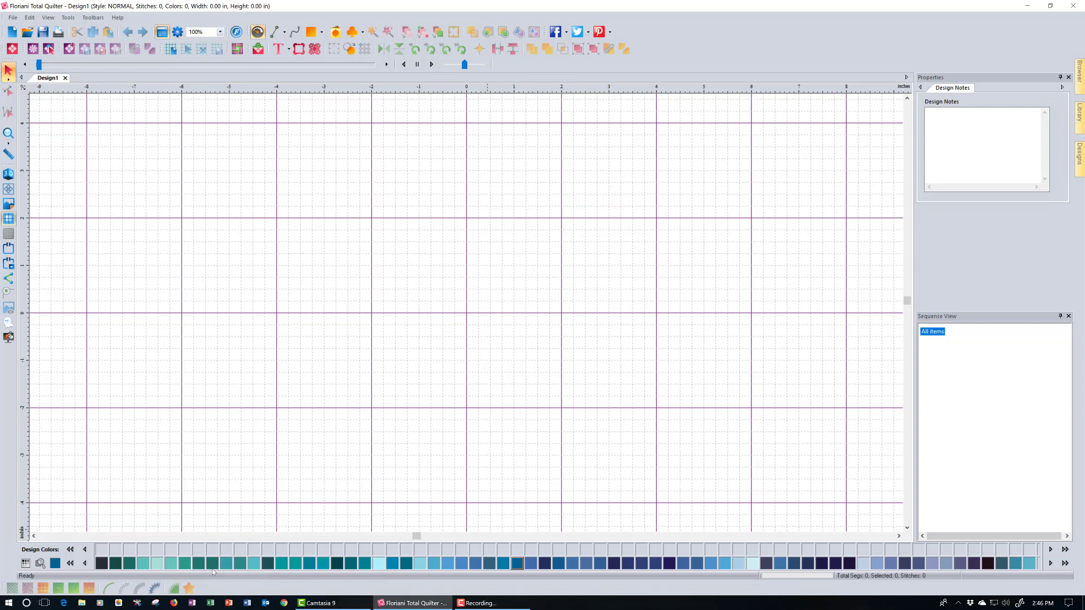
- Switch the thread palette to Floriani Cotton and close the Custom Shapes library
{"action": "left_click", "coordinate": [26, 564]}
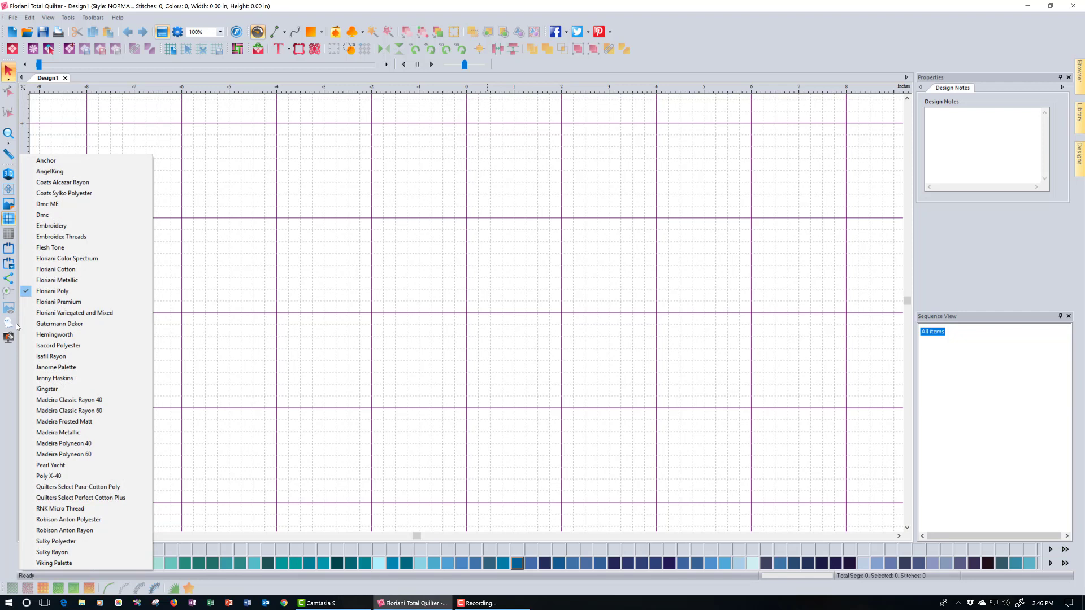
{"action": "left_click", "coordinate": [80, 270]}
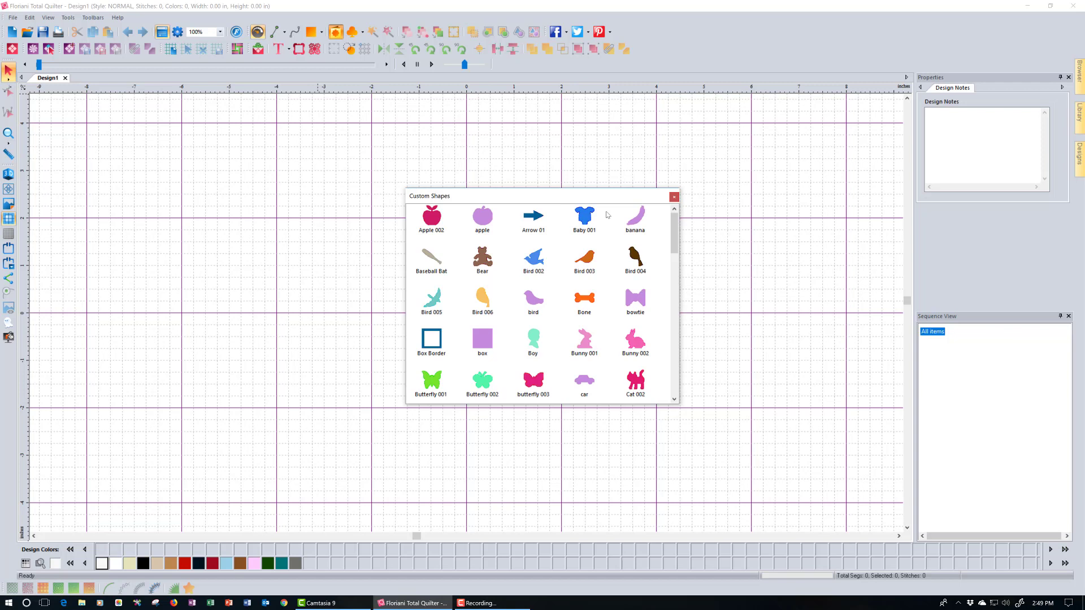
{"action": "left_click", "coordinate": [674, 197]}
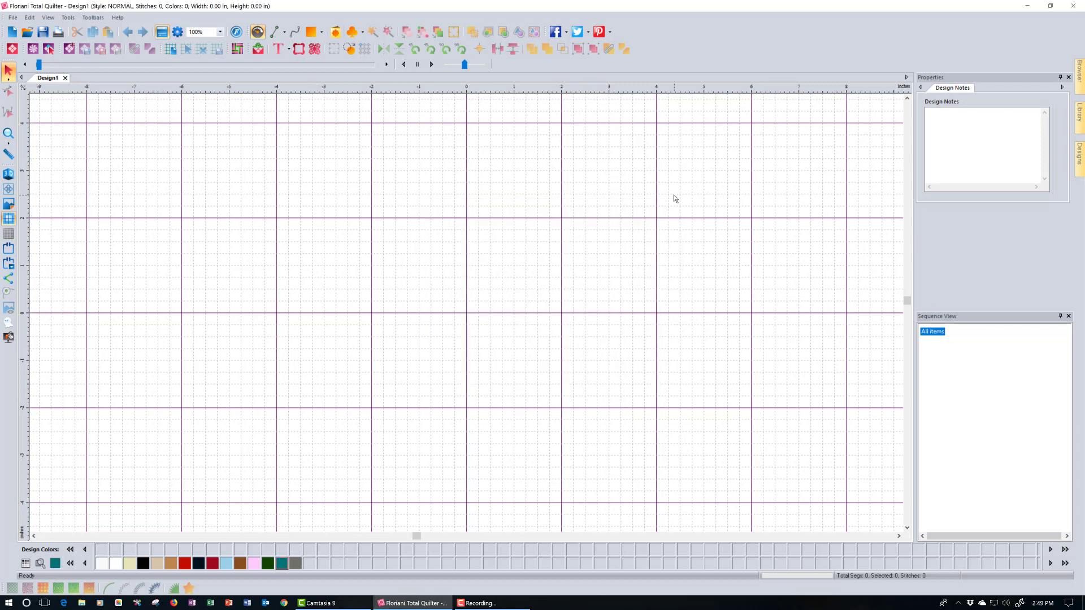
- Insert the Feathers 01 b embellishment from the Feathers folder and center it to the rulers
{"action": "left_click", "coordinate": [257, 49]}
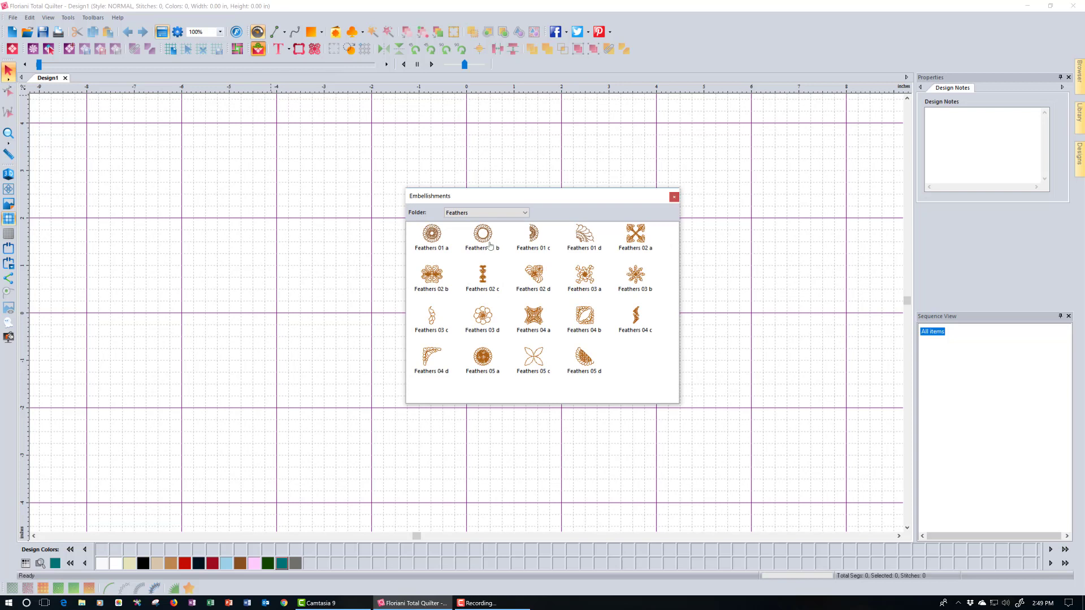
{"action": "left_click", "coordinate": [525, 213]}
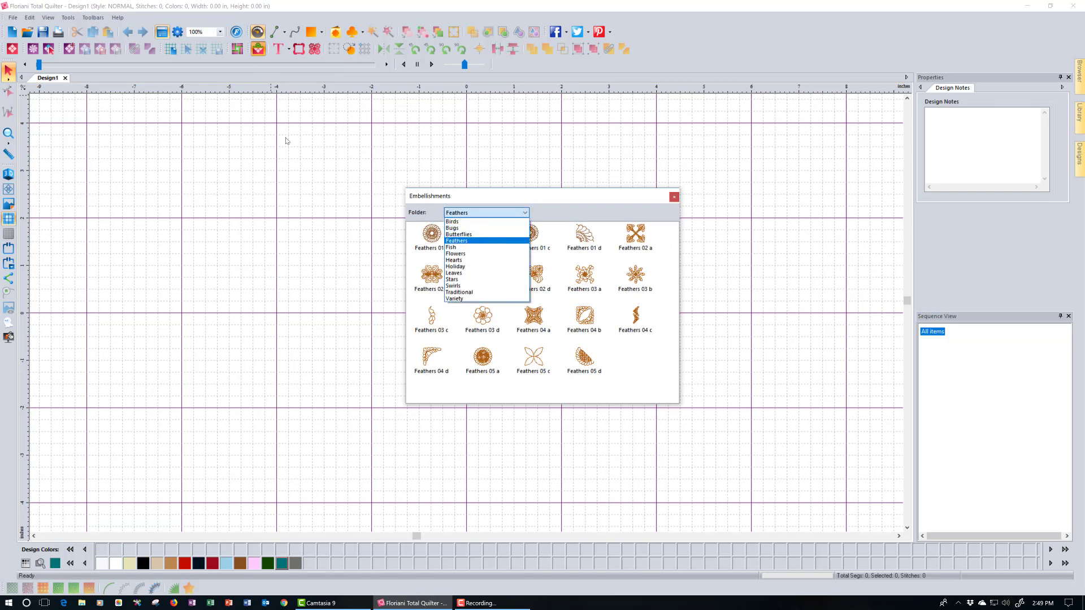
{"action": "left_click", "coordinate": [285, 138]}
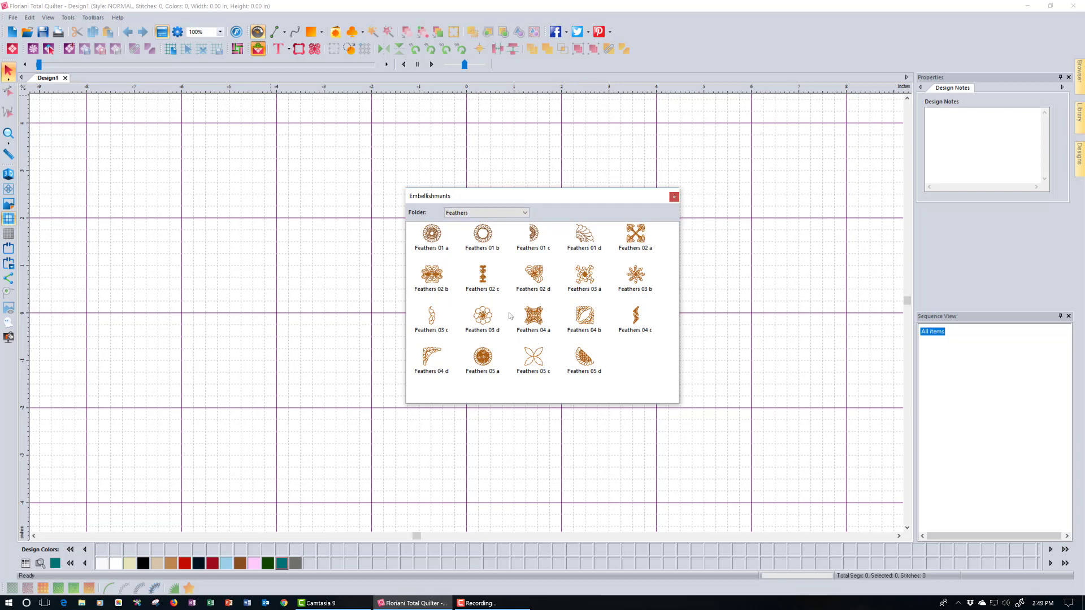
{"action": "double_click", "coordinate": [483, 234]}
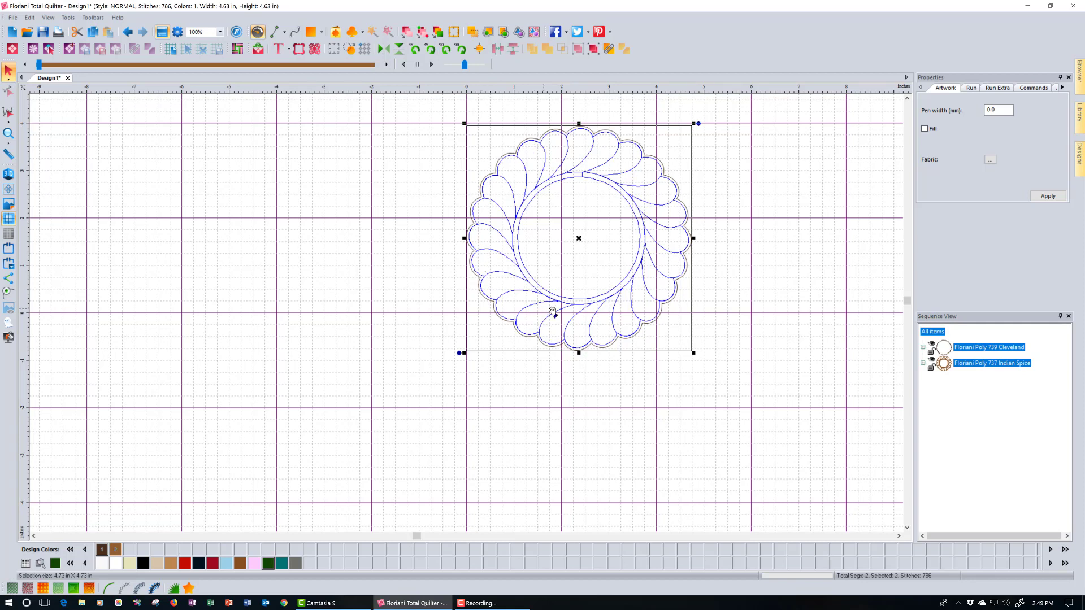
{"action": "left_click", "coordinate": [480, 49]}
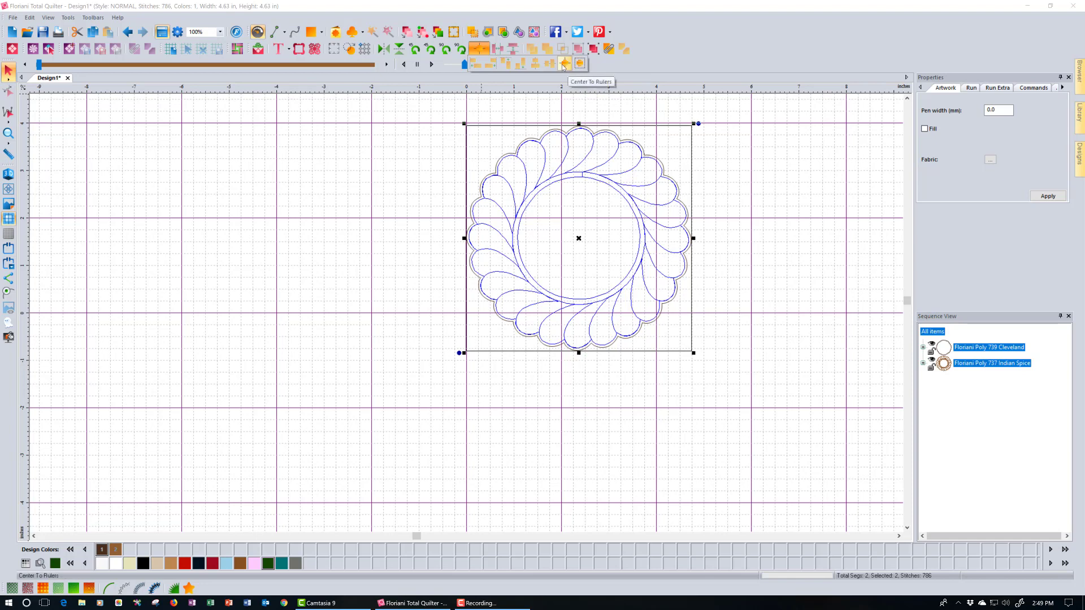
{"action": "left_click", "coordinate": [564, 65]}
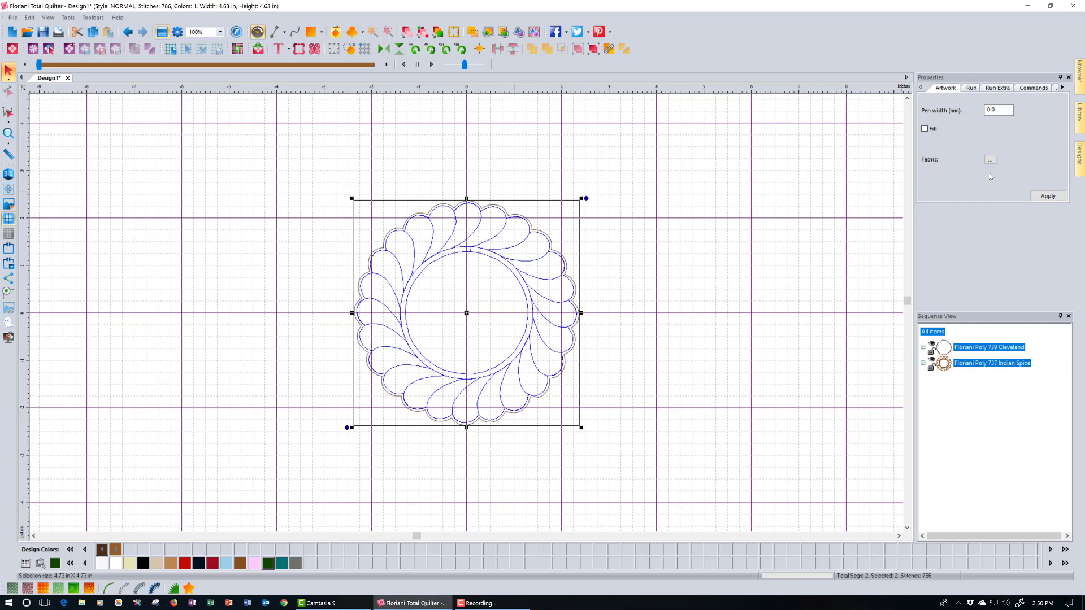
- Resize the feather wreath to a width of 5.25 inches with its aspect ratio maintained
{"action": "left_click", "coordinate": [1063, 87]}
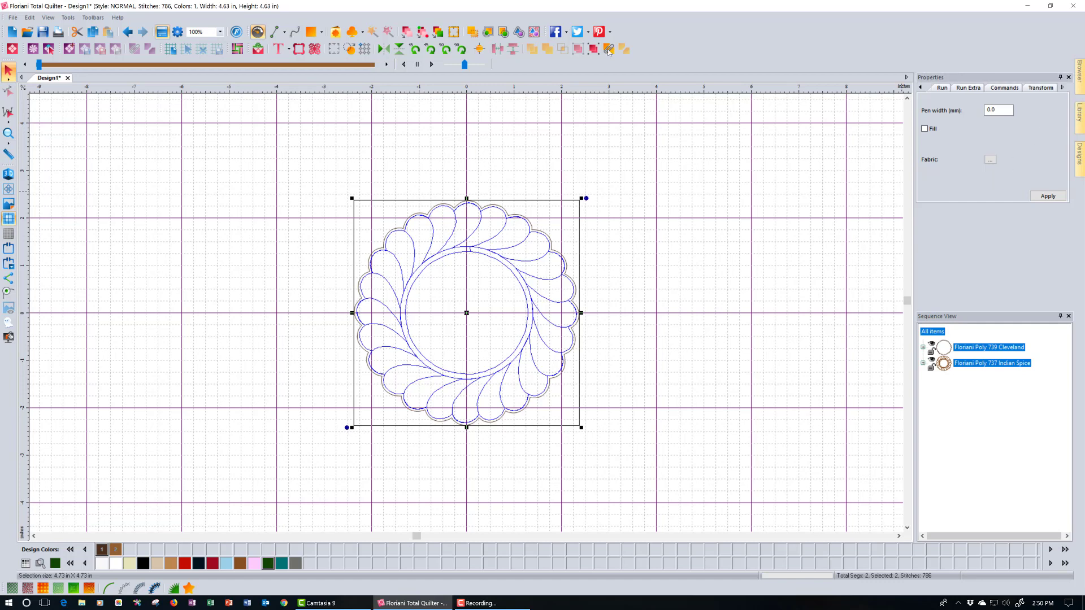
{"action": "left_click", "coordinate": [1052, 88]}
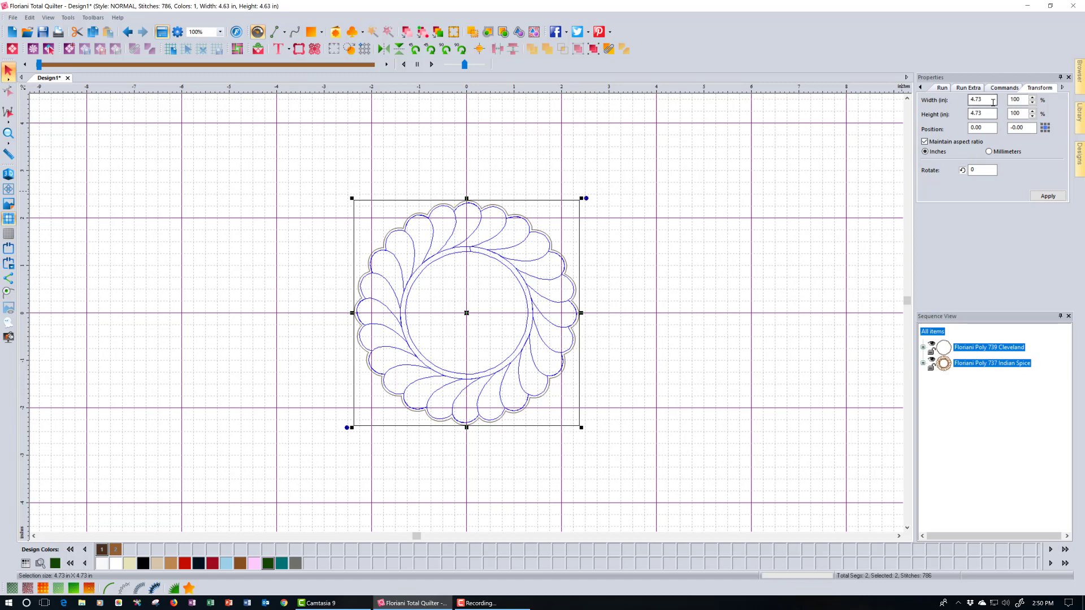
{"action": "left_click", "coordinate": [953, 114]}
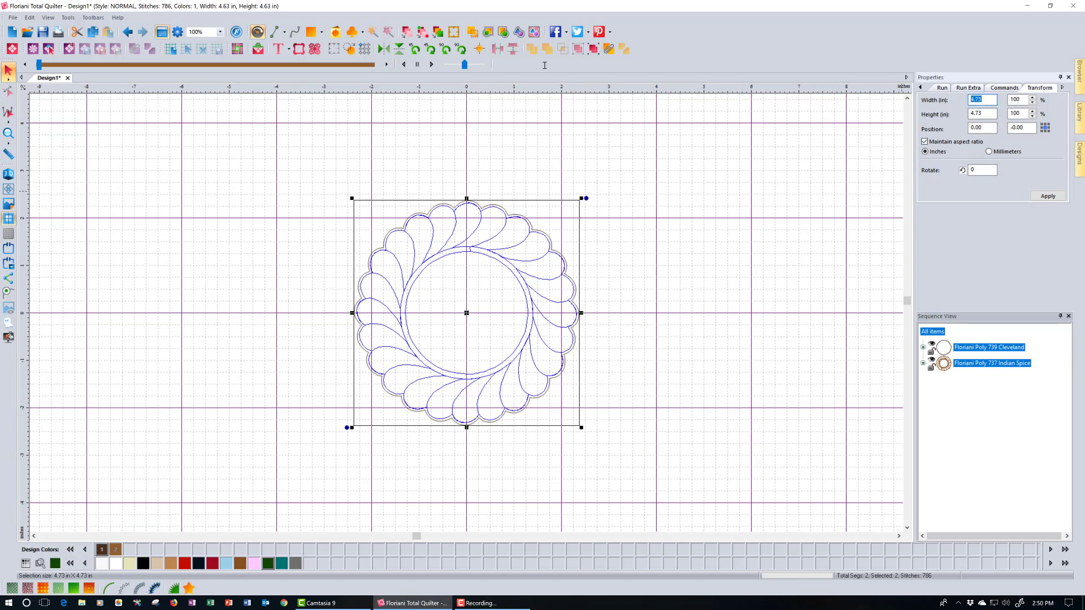
{"action": "type", "text": "5.25"}
{"action": "left_click", "coordinate": [1050, 196]}
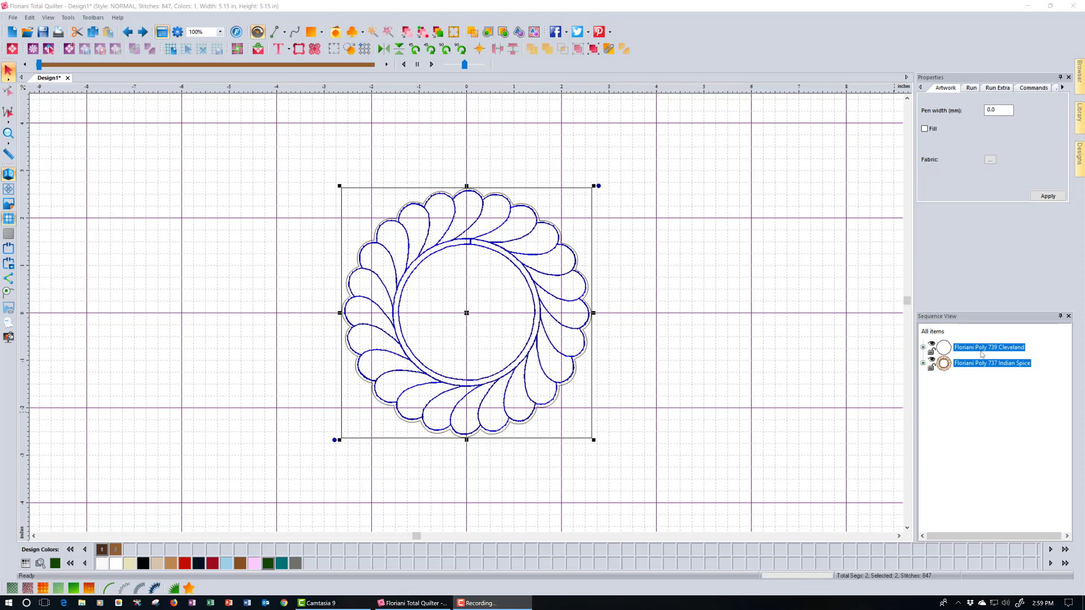
- Delete the wreath's Floriani Poly 739 Cleveland outline and generate a replacement around the feather run with Create Outlines
{"action": "left_click", "coordinate": [977, 347]}
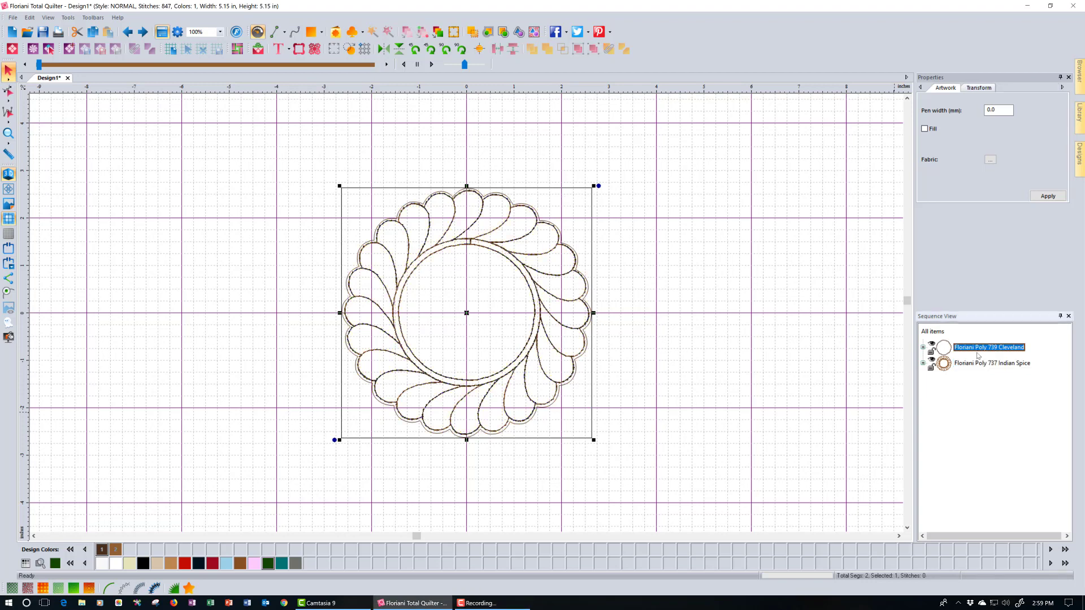
{"action": "key", "text": "Delete"}
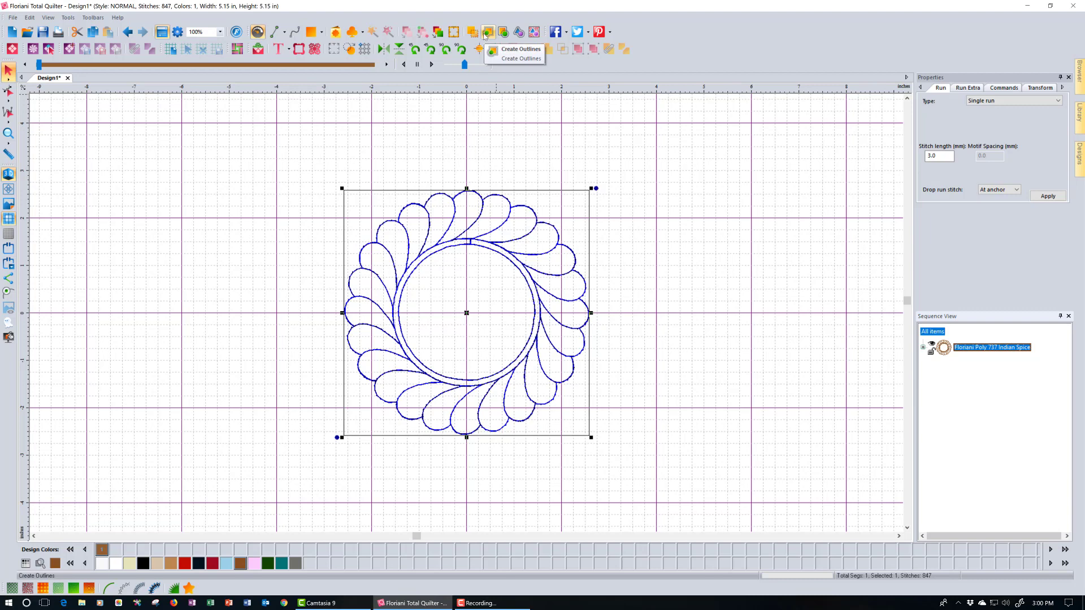
{"action": "left_click", "coordinate": [485, 34]}
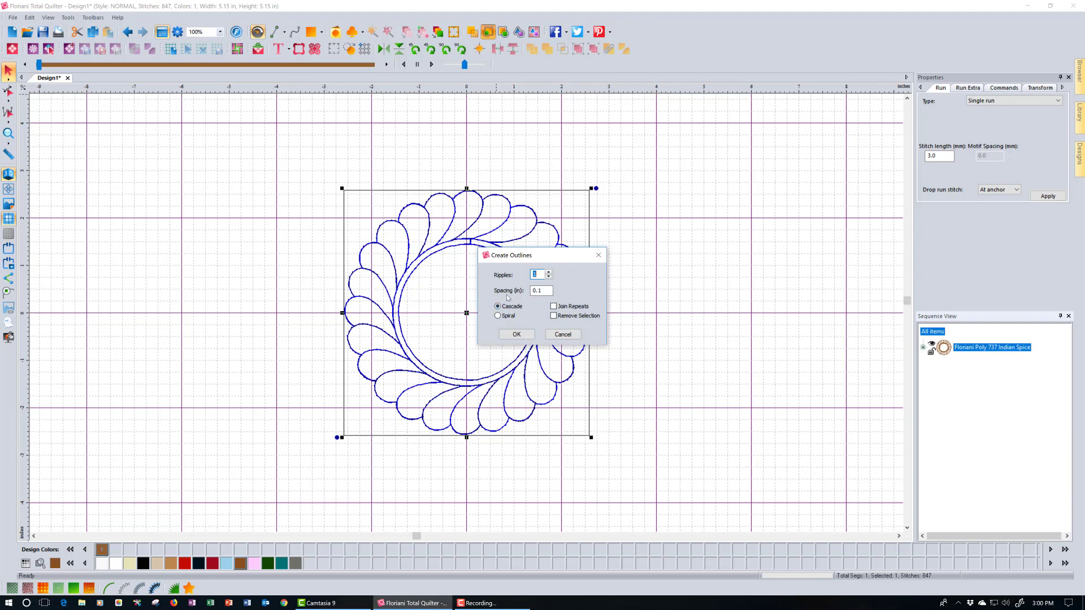
{"action": "left_click", "coordinate": [546, 291]}
{"action": "left_click", "coordinate": [516, 336]}
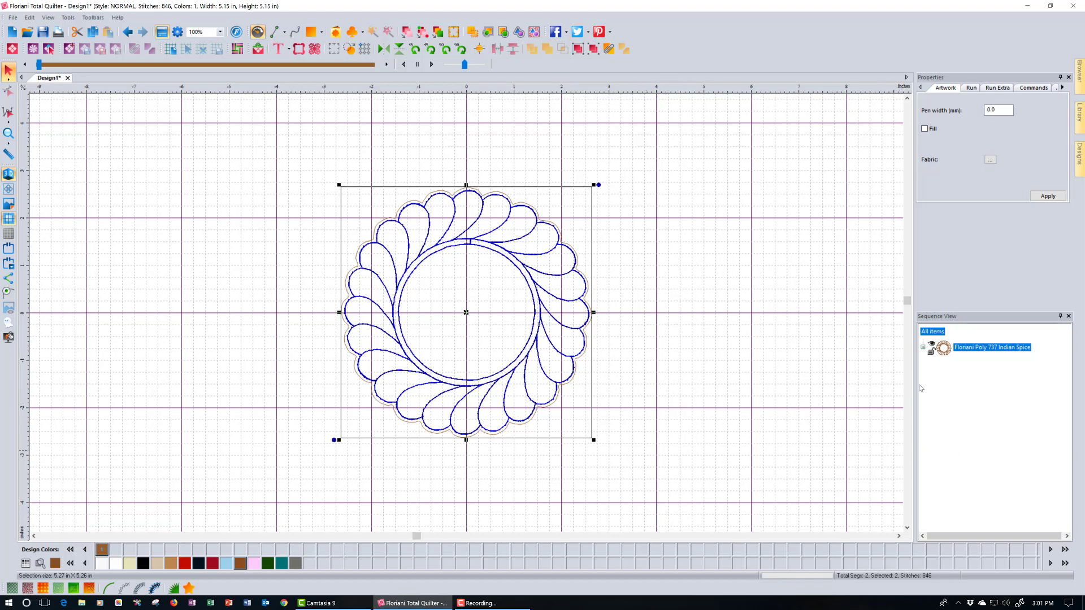
{"action": "left_click", "coordinate": [923, 349]}
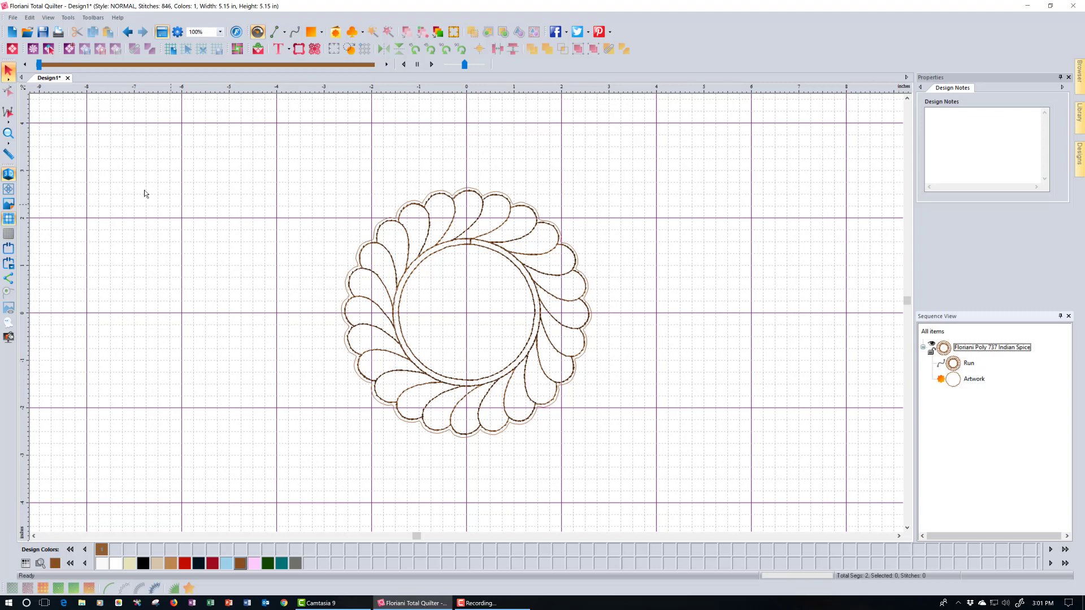
{"action": "left_click", "coordinate": [28, 33]}
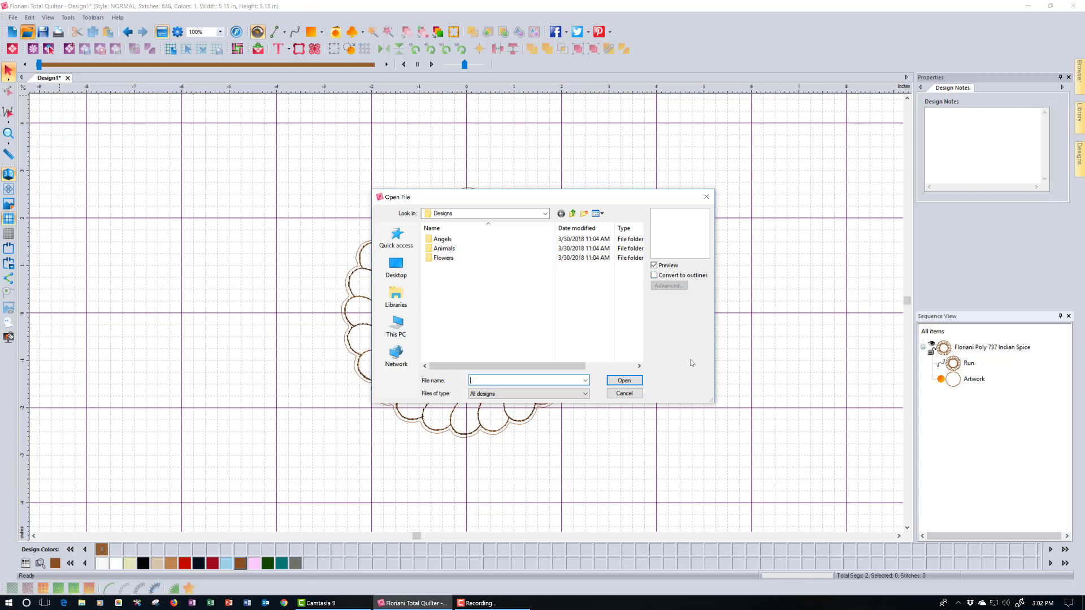
{"action": "left_click", "coordinate": [624, 393]}
{"action": "left_click", "coordinate": [624, 393]}
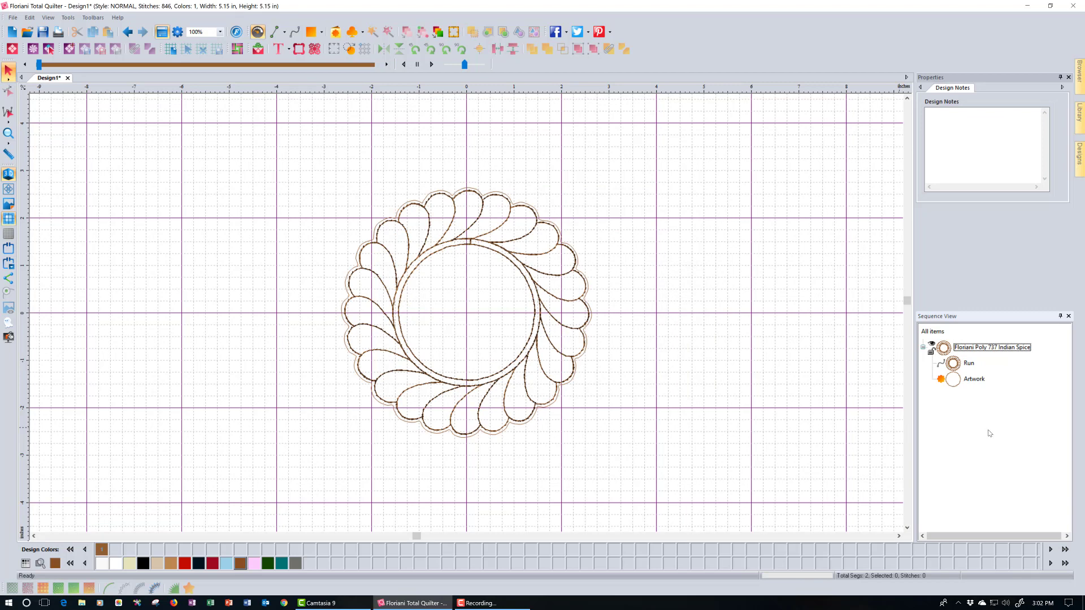
- Generate a stippled quilt block around the wreath's outline artwork with a block size of 6 x 6 inches
{"action": "left_click", "coordinate": [970, 381]}
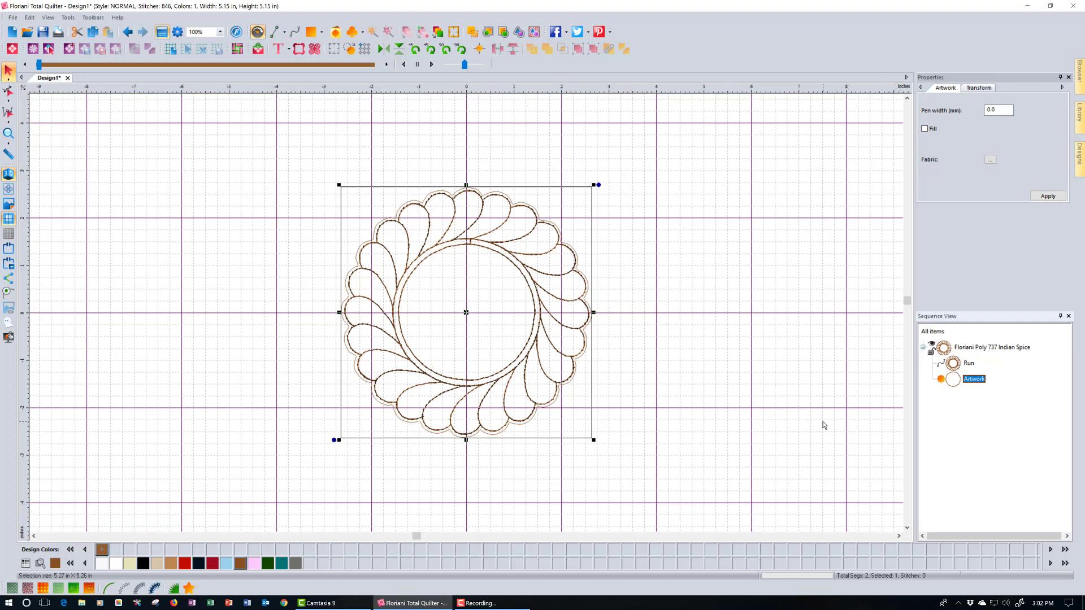
{"action": "left_click", "coordinate": [533, 32]}
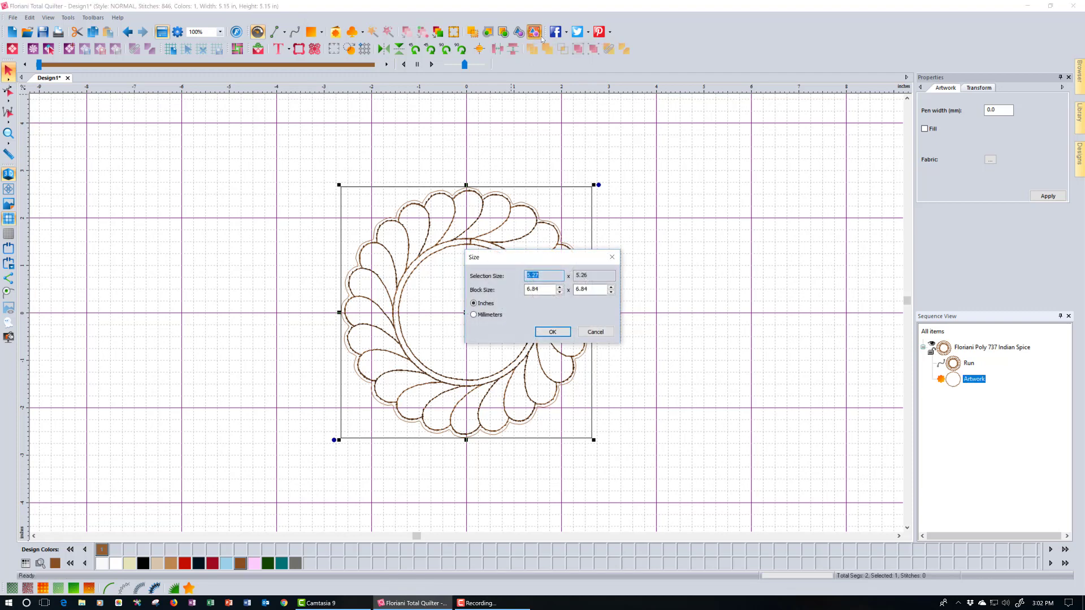
{"action": "left_click", "coordinate": [544, 290]}
{"action": "key", "text": "BackSpace"}
{"action": "key", "text": "BackSpace"}
{"action": "key", "text": "BackSpace"}
{"action": "left_click", "coordinate": [587, 288]}
{"action": "key", "text": "BackSpace"}
{"action": "key", "text": "BackSpace"}
{"action": "key", "text": "Return"}
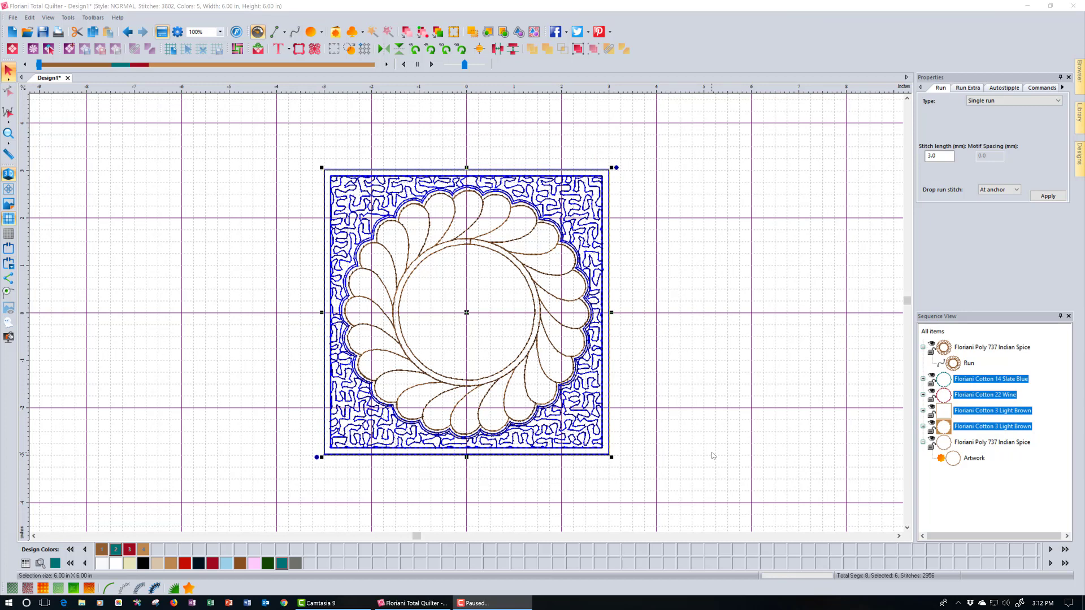
- Examine the whole stippled quilt block enlarged and deselected
{"action": "left_click", "coordinate": [9, 133]}
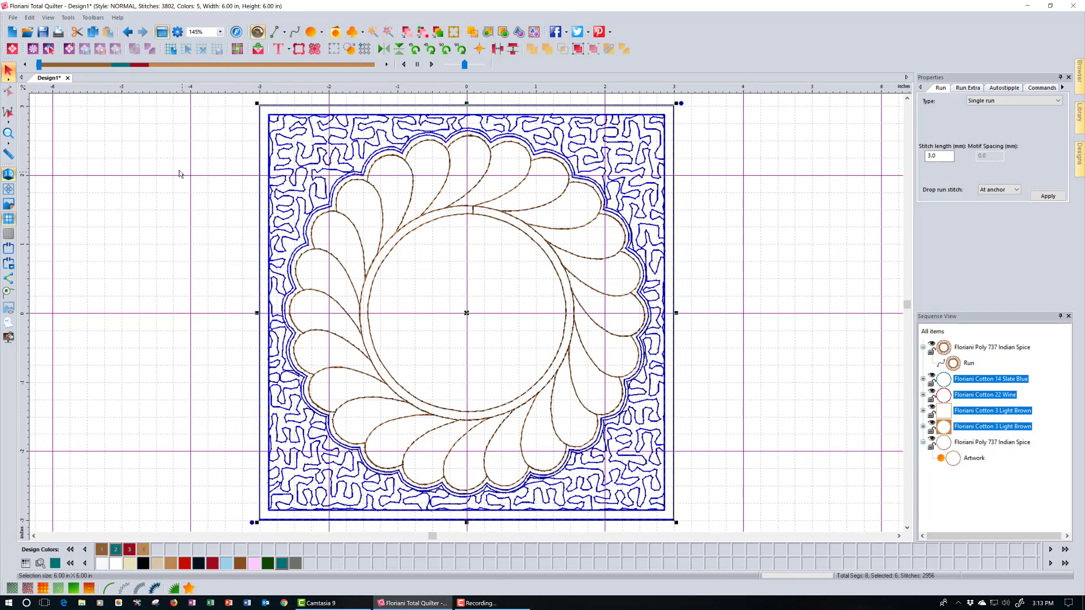
{"action": "left_click", "coordinate": [98, 99]}
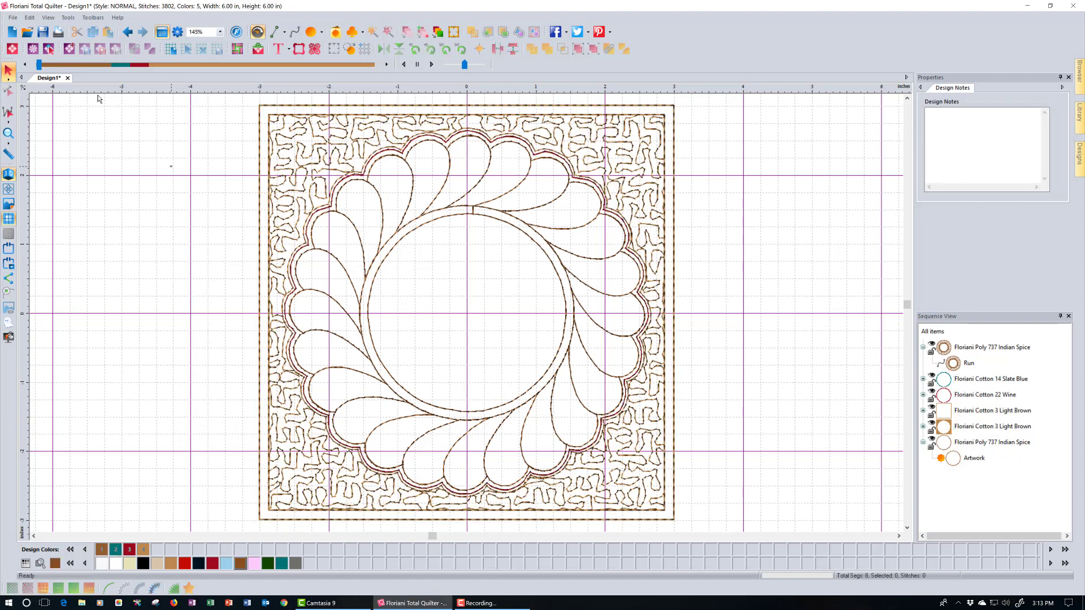
{"action": "left_click", "coordinate": [39, 65]}
- Create a new design and place the Heart 003 custom shape in it
{"action": "left_click", "coordinate": [12, 32]}
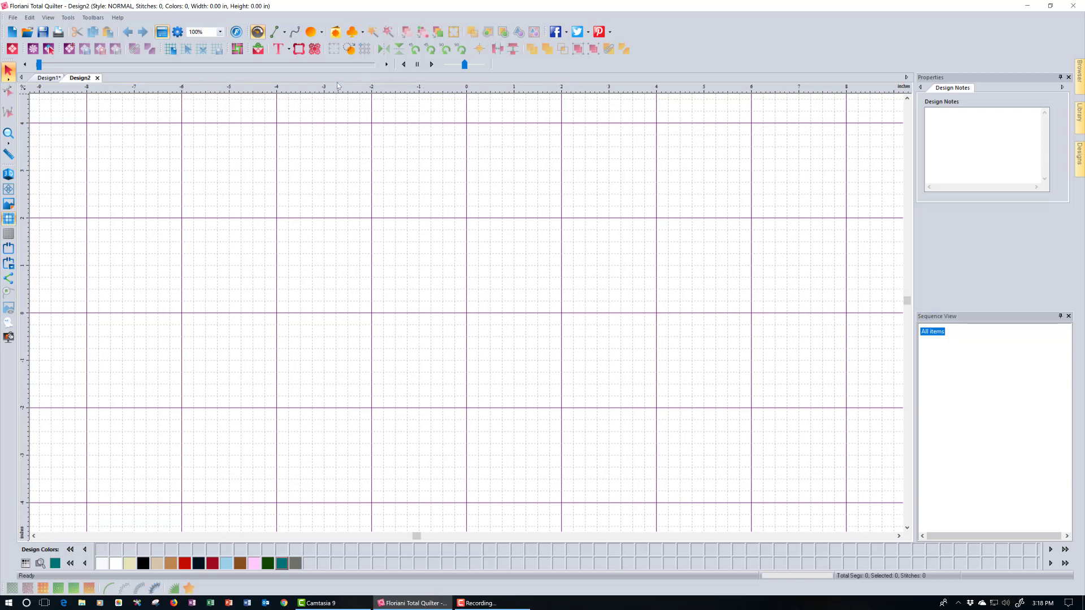
{"action": "left_click", "coordinate": [334, 33]}
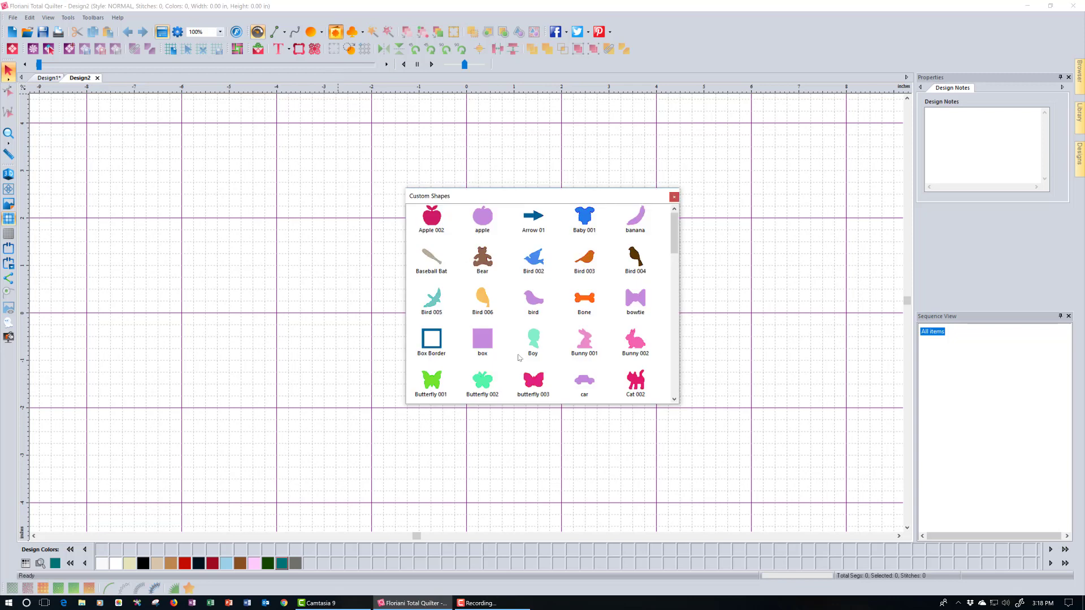
{"action": "scroll", "coordinate": [518, 358], "scroll_direction": "down", "scroll_amount": 10}
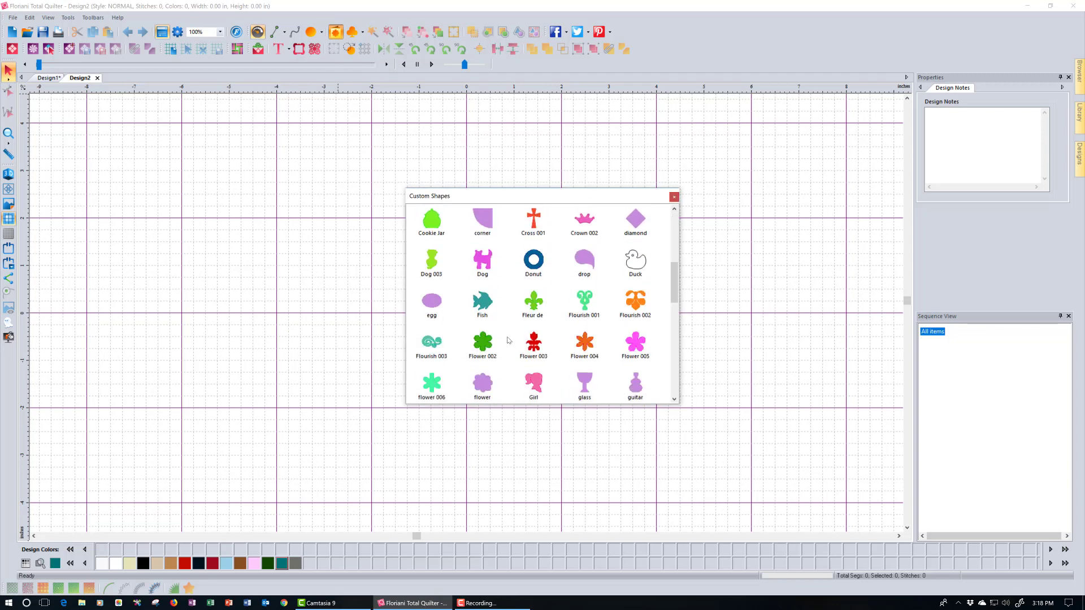
{"action": "scroll", "coordinate": [508, 340], "scroll_direction": "down", "scroll_amount": 5}
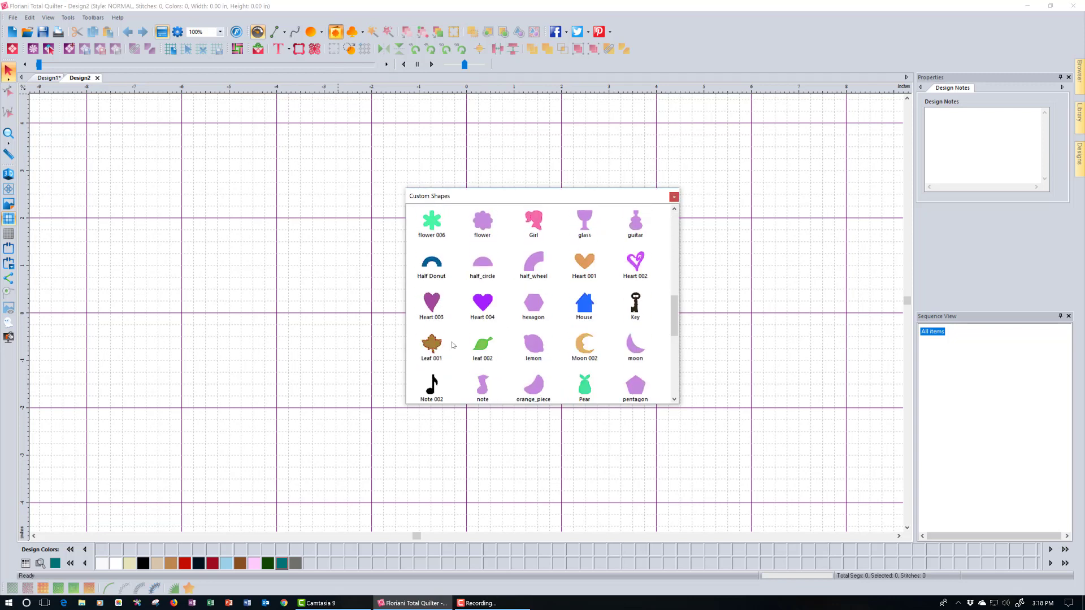
{"action": "double_click", "coordinate": [425, 300]}
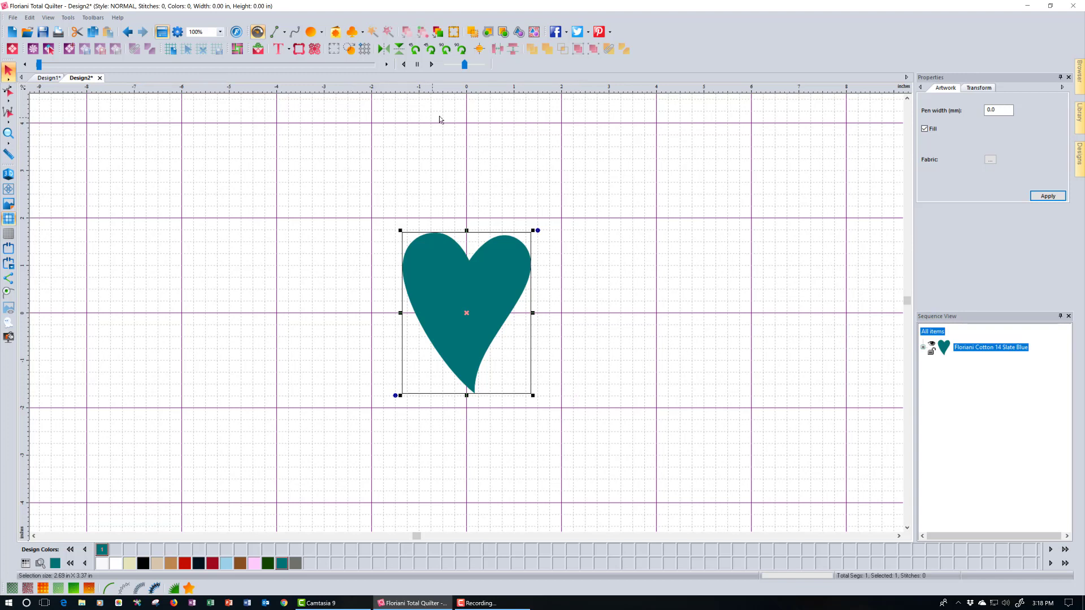
- Apply Auto Standard Trapunto to the heart and delete the filled heart artwork, leaving only the run stitch outlines
{"action": "left_click", "coordinate": [520, 32]}
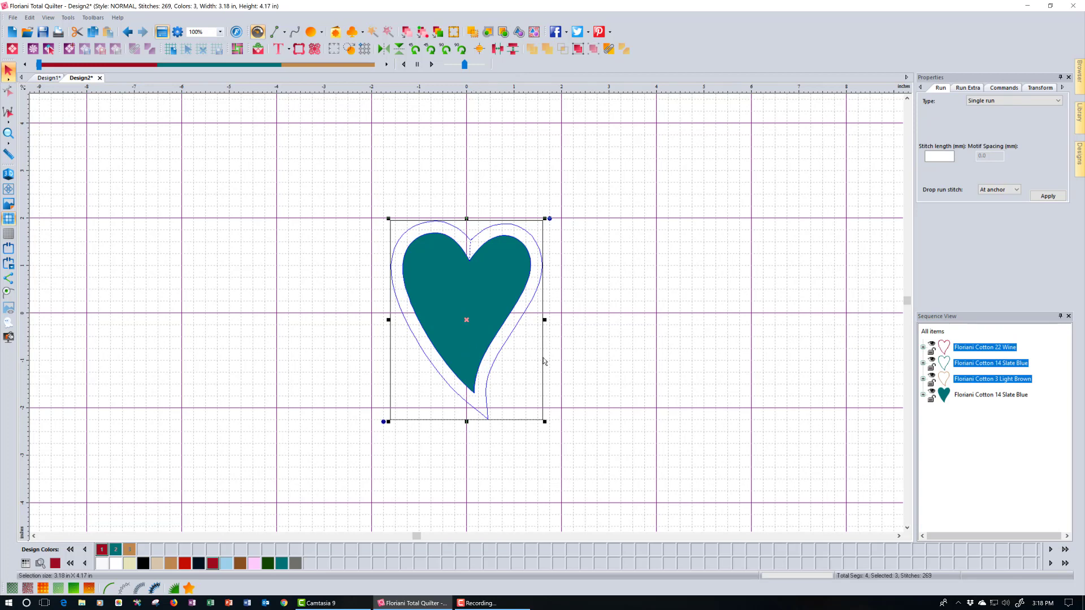
{"action": "left_click", "coordinate": [999, 394]}
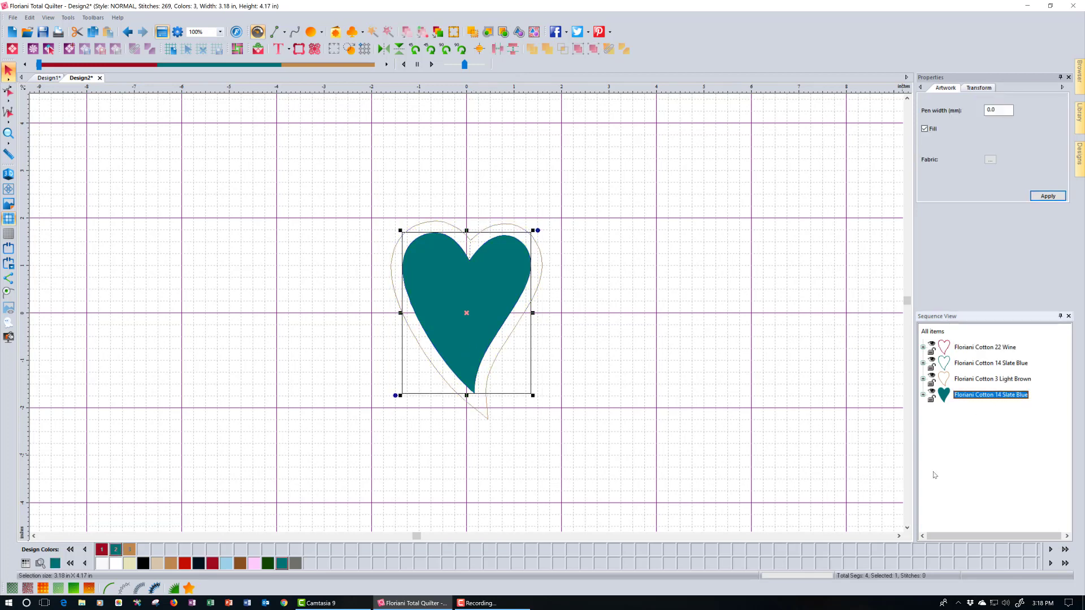
{"action": "key", "text": "Delete"}
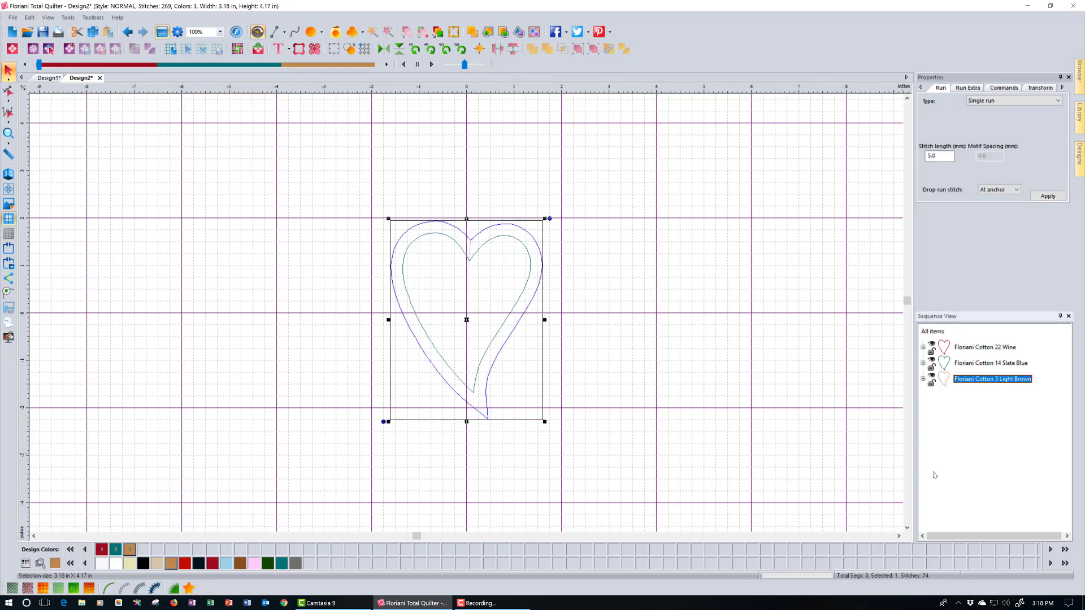
- Preview the enlarged heart outlines in 3D and simulate their stitching sequence from start to end
{"action": "left_click", "coordinate": [8, 174]}
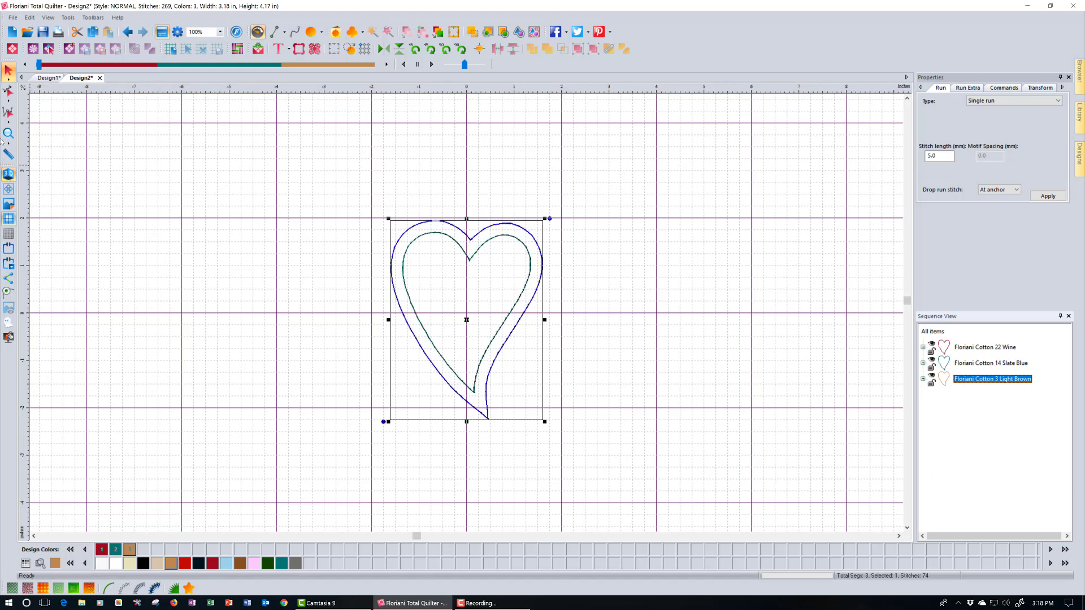
{"action": "left_click", "coordinate": [8, 132]}
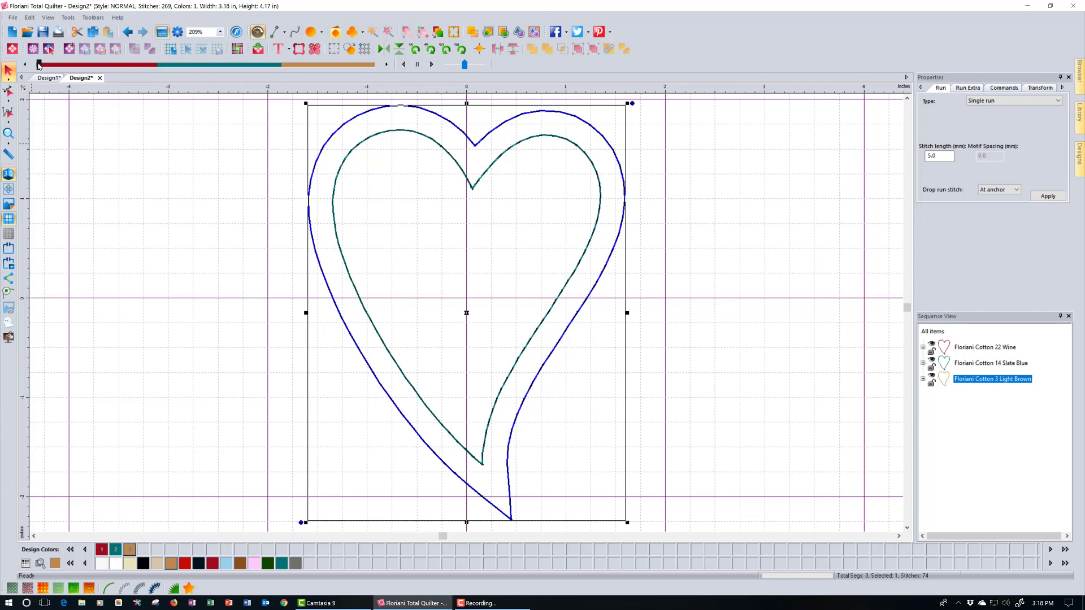
{"action": "mouse_move", "coordinate": [39, 64]}
{"action": "left_mouse_down"}
{"action": "mouse_move", "coordinate": [193, 73]}
{"action": "mouse_move", "coordinate": [378, 111]}
{"action": "left_mouse_up"}
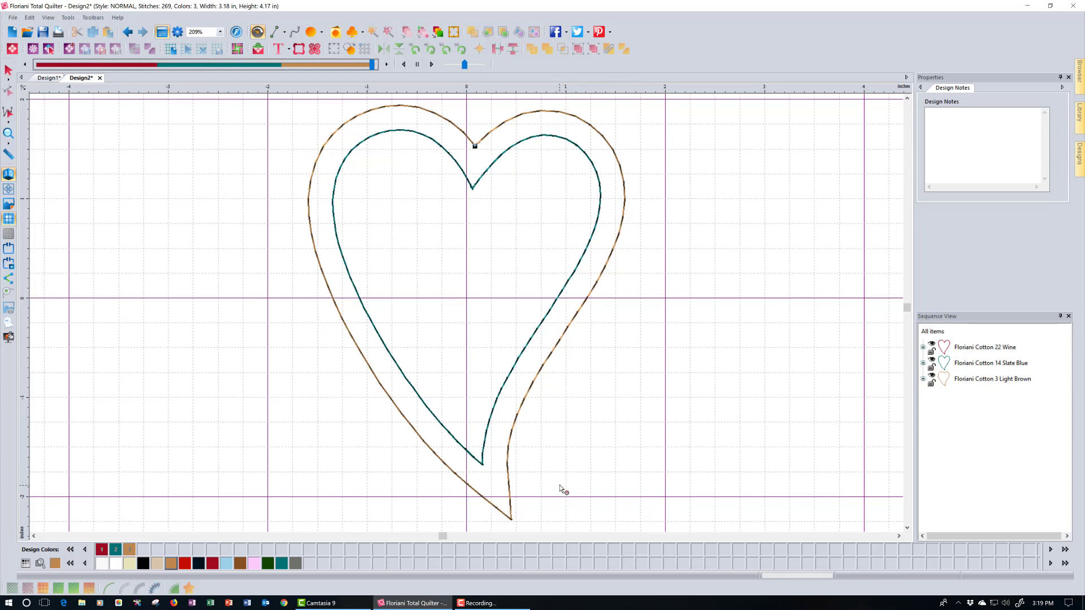
{"action": "left_click", "coordinate": [9, 70]}
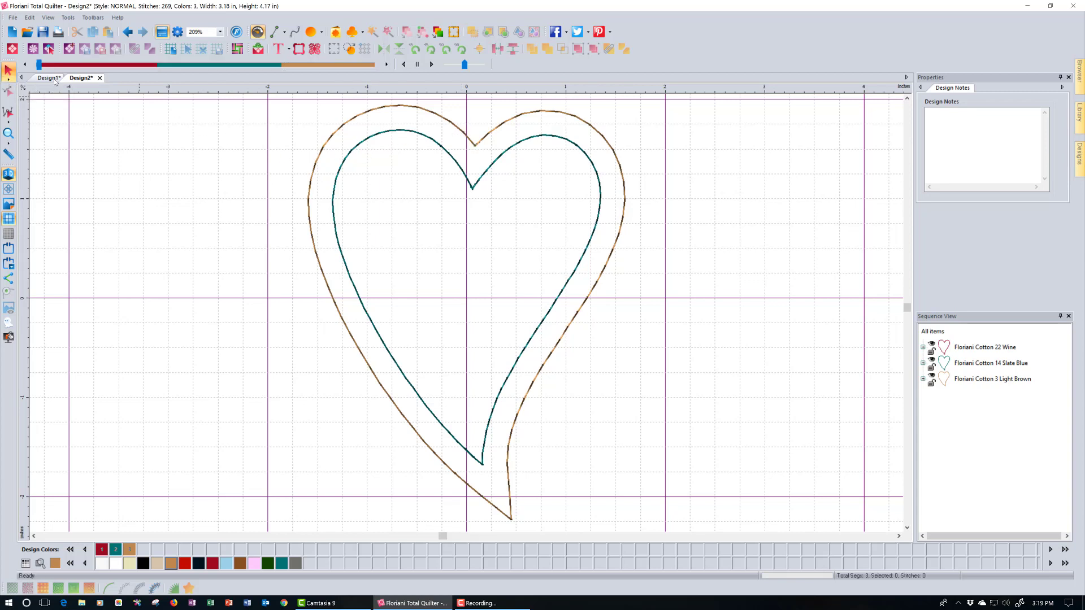
- Switch to the Design1 wreath block and place the Heart 003 custom shape in it
{"action": "left_click", "coordinate": [49, 78]}
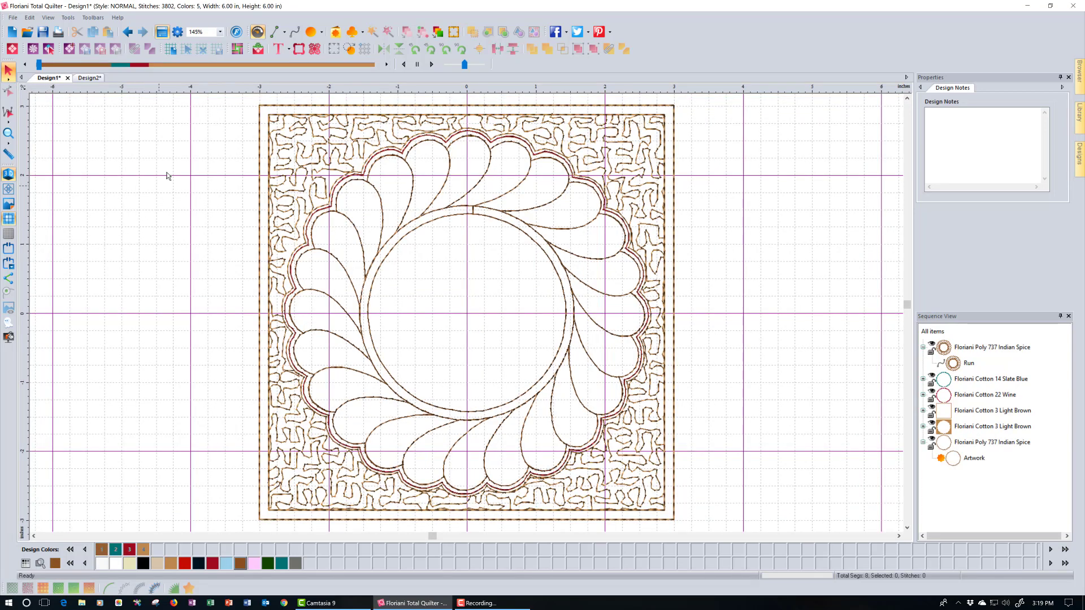
{"action": "left_click", "coordinate": [334, 37]}
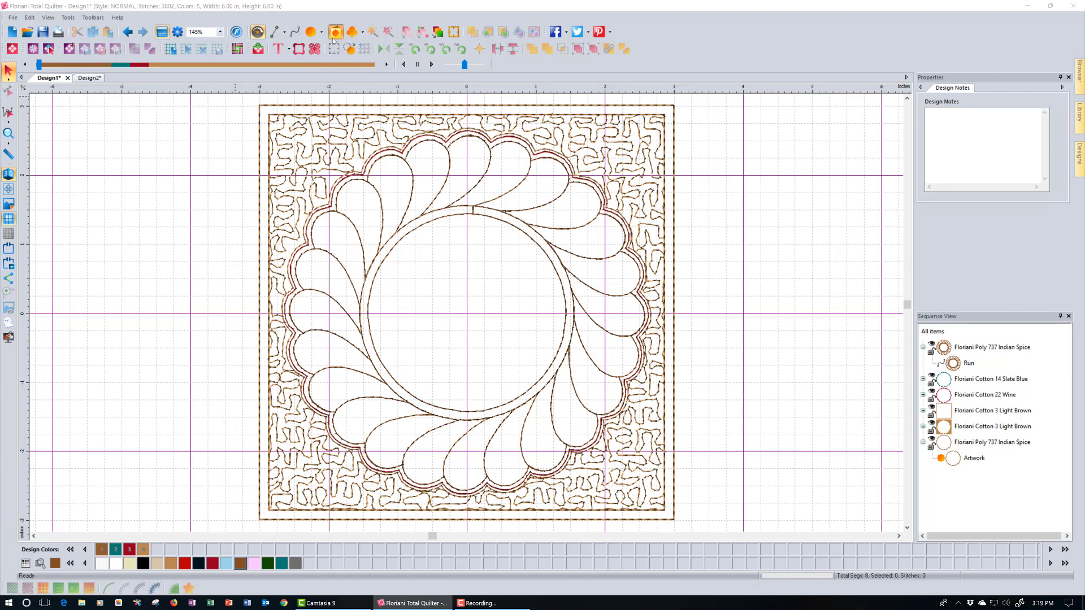
{"action": "scroll", "coordinate": [499, 275], "scroll_direction": "down", "scroll_amount": 3}
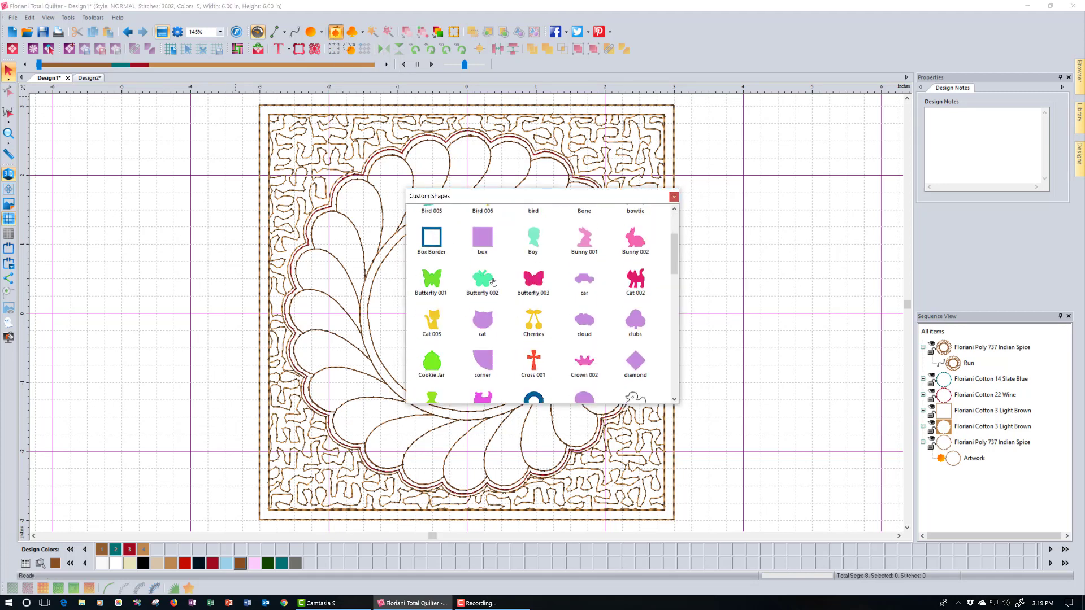
{"action": "scroll", "coordinate": [494, 279], "scroll_direction": "down", "scroll_amount": 5}
{"action": "scroll", "coordinate": [493, 281], "scroll_direction": "down", "scroll_amount": 3}
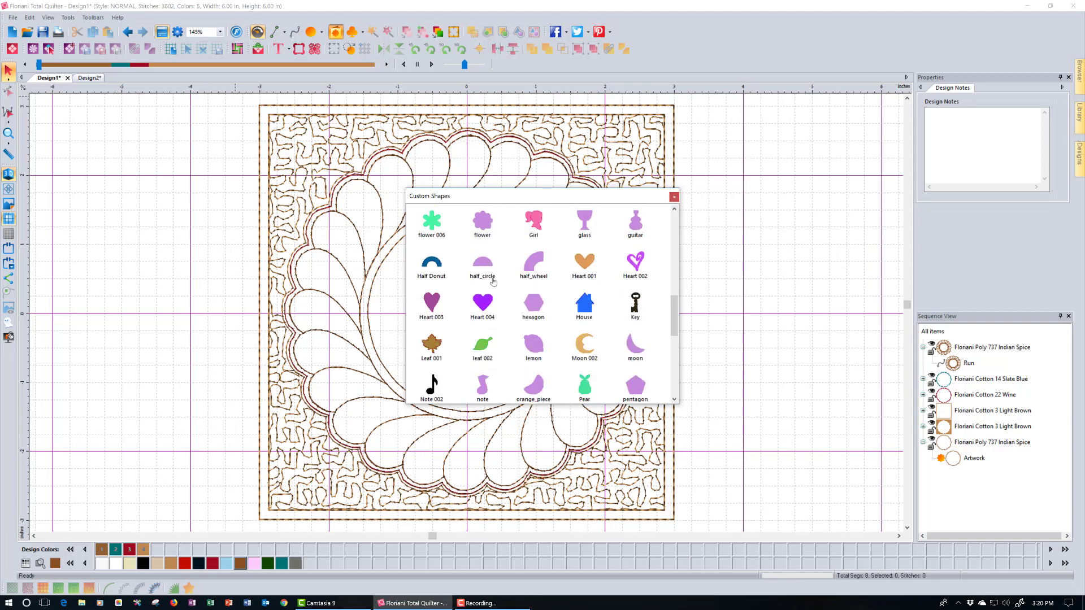
{"action": "double_click", "coordinate": [429, 310]}
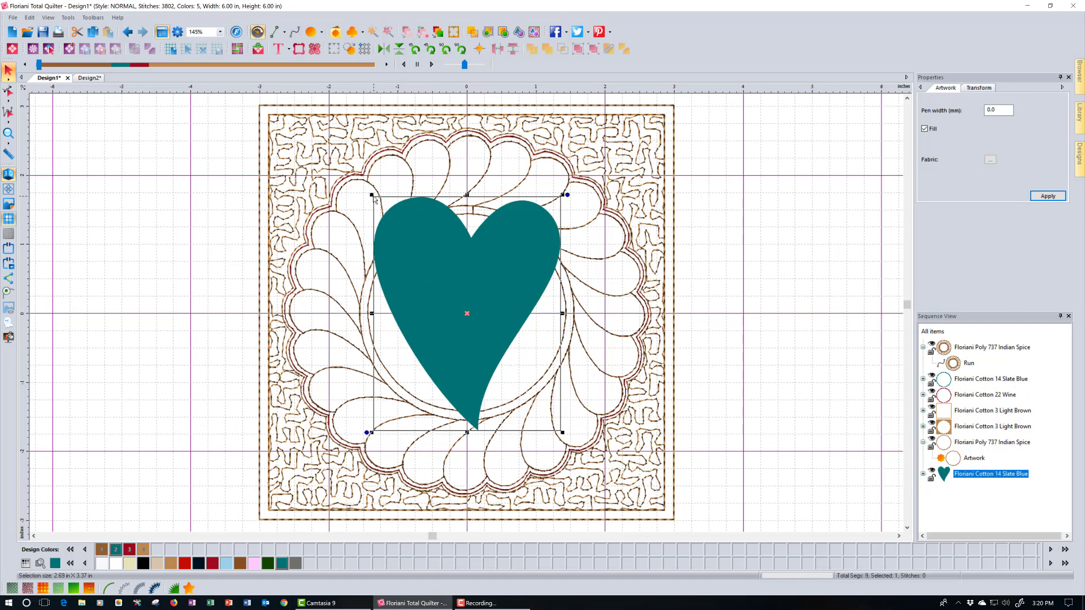
- Shrink the heart to about 1.43 x 1.79 in inside the wreath's centre and create a run stitch outline around it
{"action": "left_click_drag", "start_coordinate": [371, 193], "coordinate": [472, 295]}
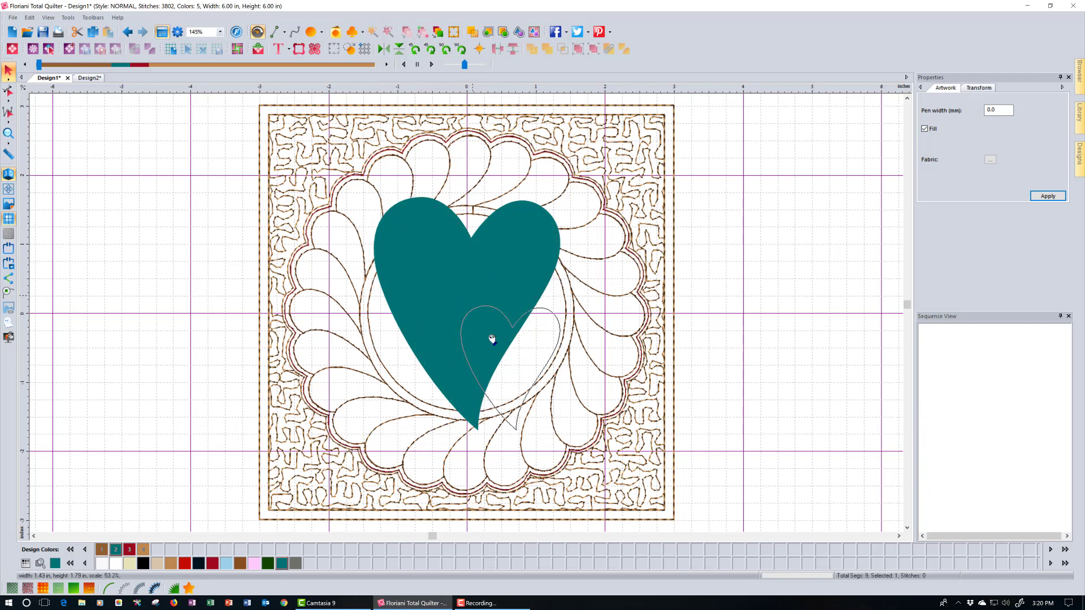
{"action": "left_click_drag", "start_coordinate": [508, 365], "coordinate": [461, 317]}
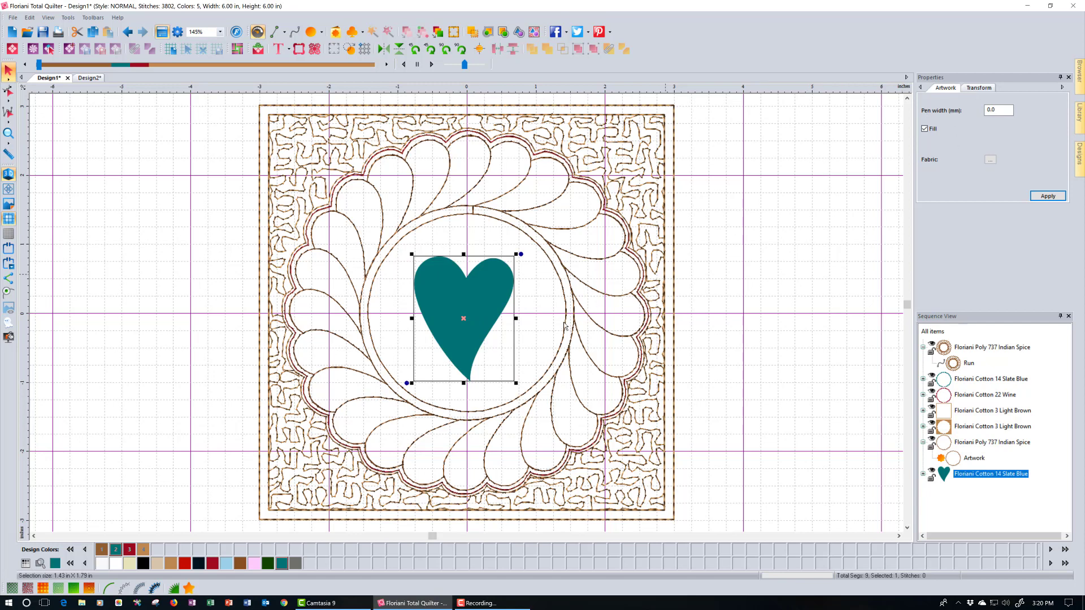
{"action": "left_click_drag", "start_coordinate": [492, 303], "coordinate": [494, 304]}
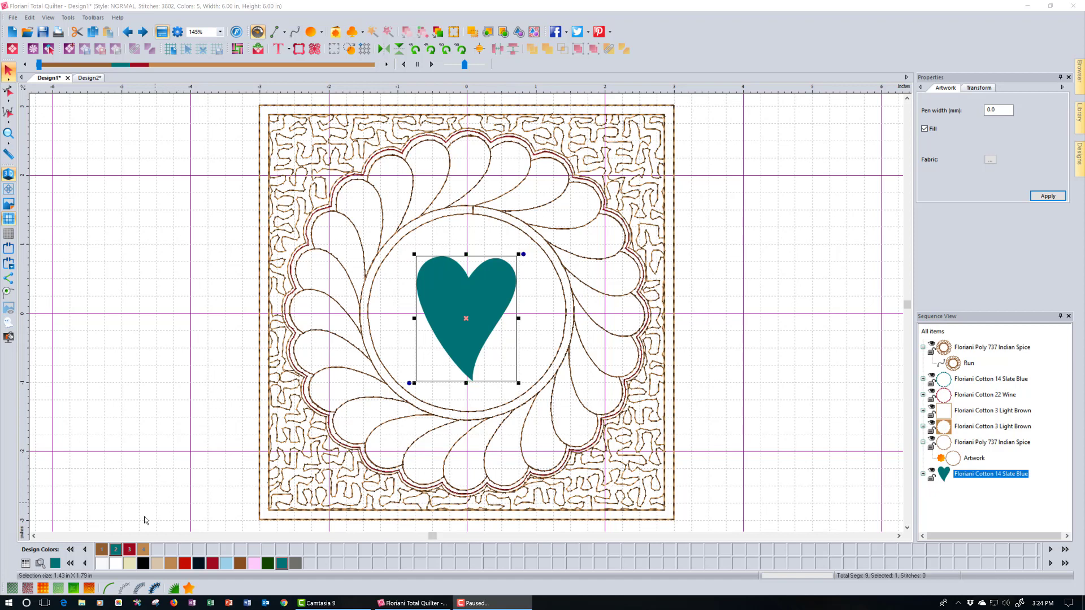
{"action": "left_click", "coordinate": [106, 588]}
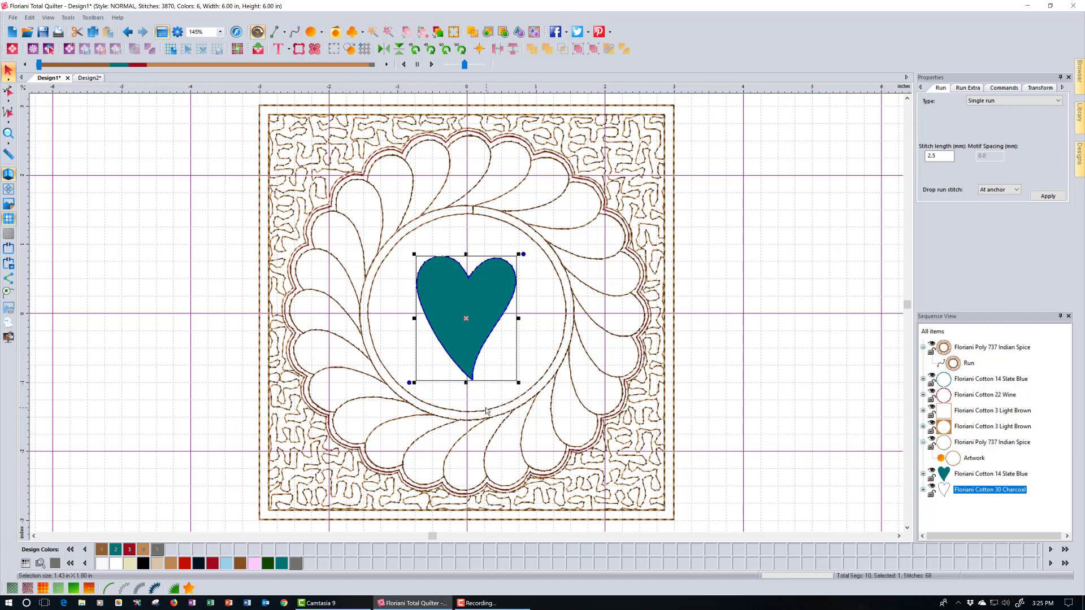
- Draw an artwork circle about 2.18 in in diameter around the heart
{"action": "left_click", "coordinate": [311, 37]}
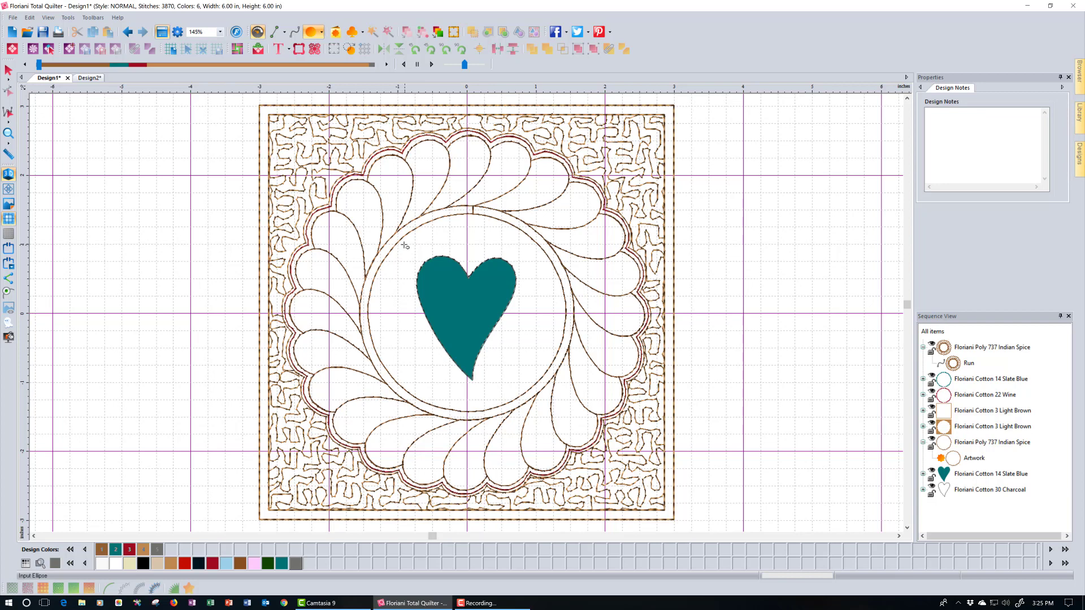
{"action": "left_click_drag", "start_coordinate": [405, 245], "coordinate": [530, 396]}
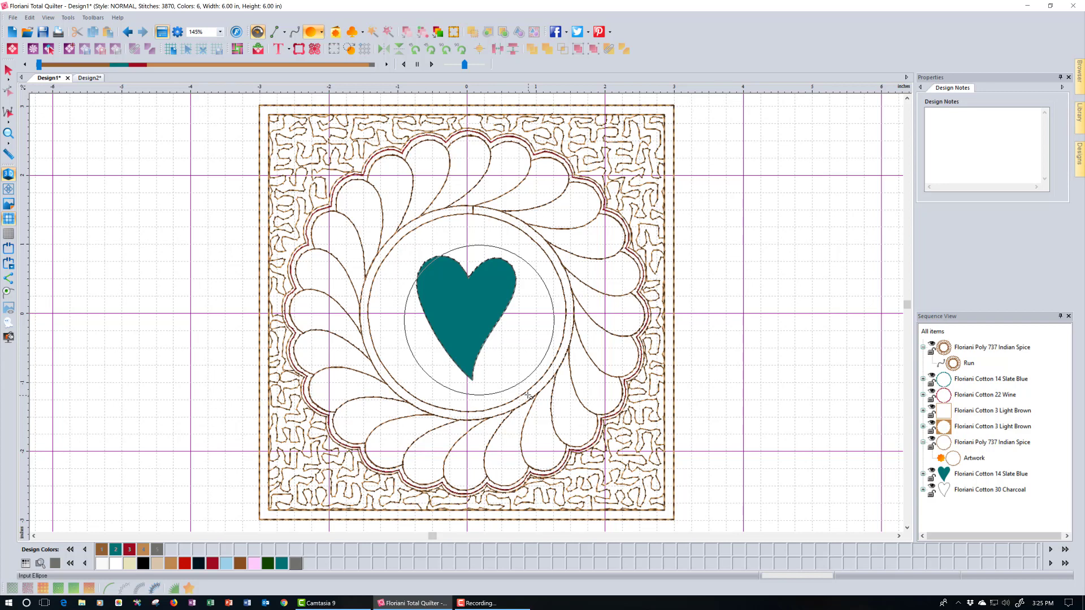
{"action": "left_click", "coordinate": [528, 395]}
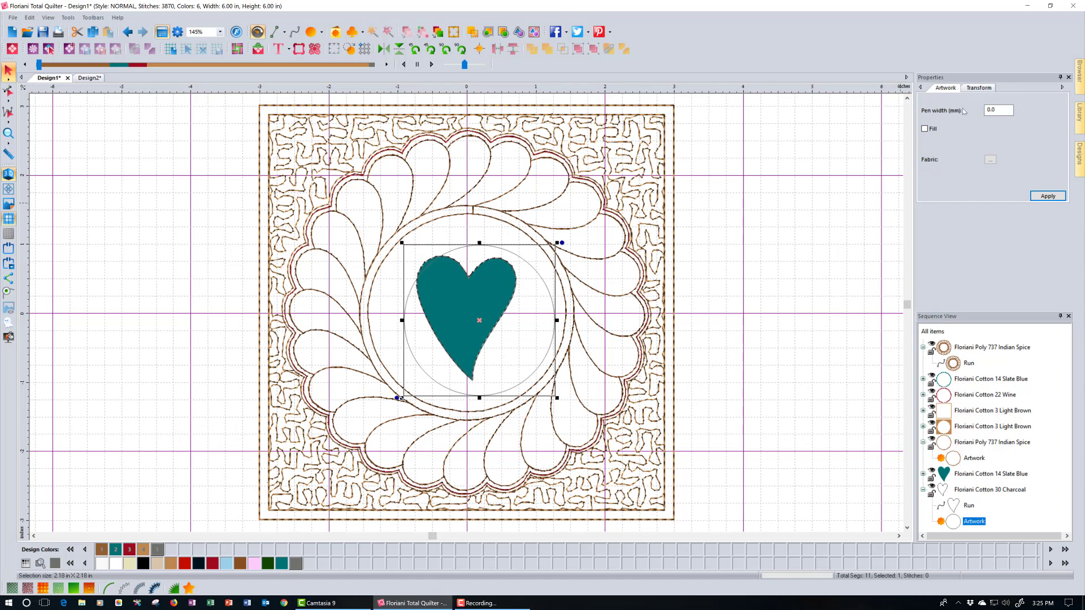
- Set the circle's width to 2.85 in with the aspect ratio maintained and centre it in the design
{"action": "left_click", "coordinate": [975, 88]}
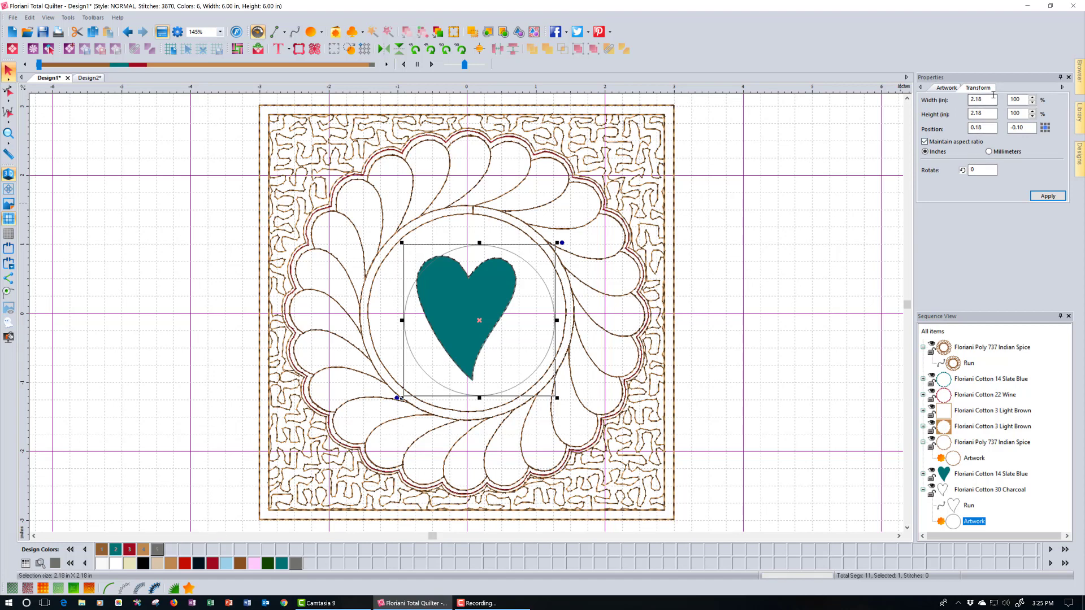
{"action": "left_click", "coordinate": [993, 98]}
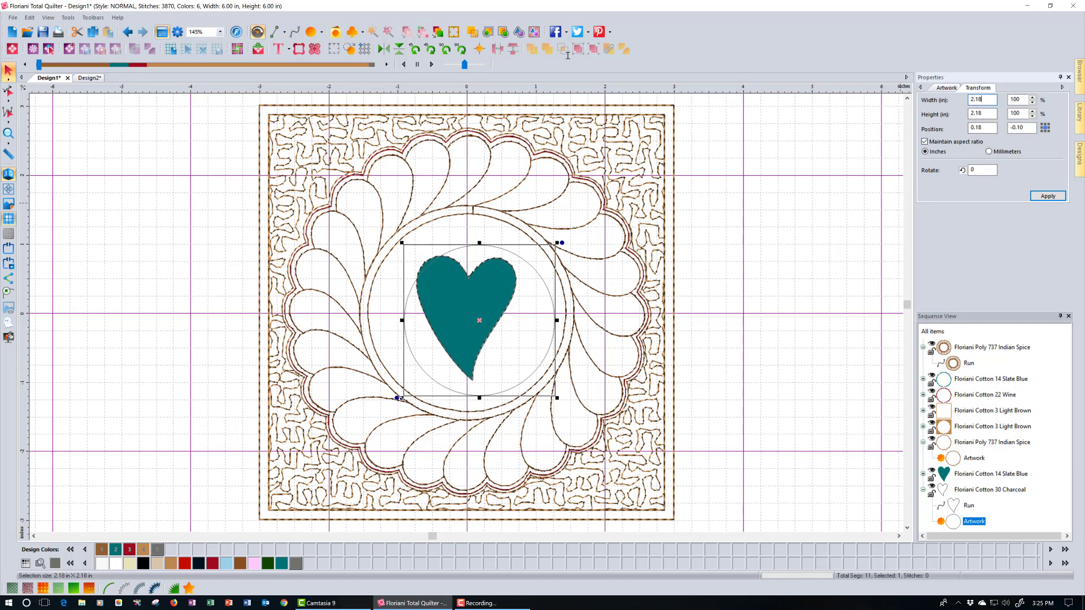
{"action": "key", "text": "BackSpace"}
{"action": "key", "text": "BackSpace"}
{"action": "left_click", "coordinate": [1049, 196]}
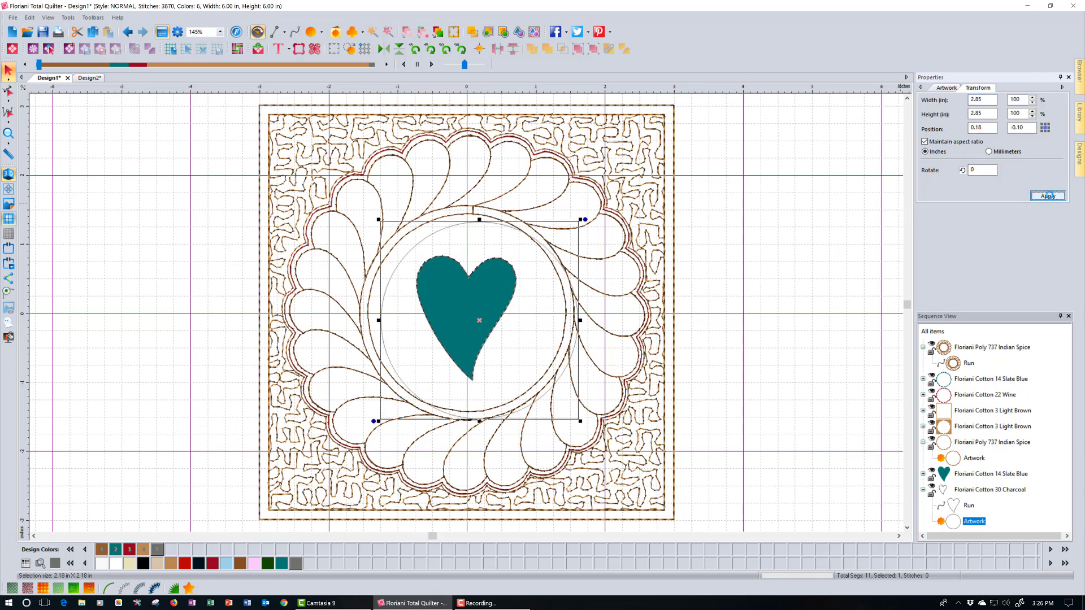
{"action": "left_click", "coordinate": [481, 51]}
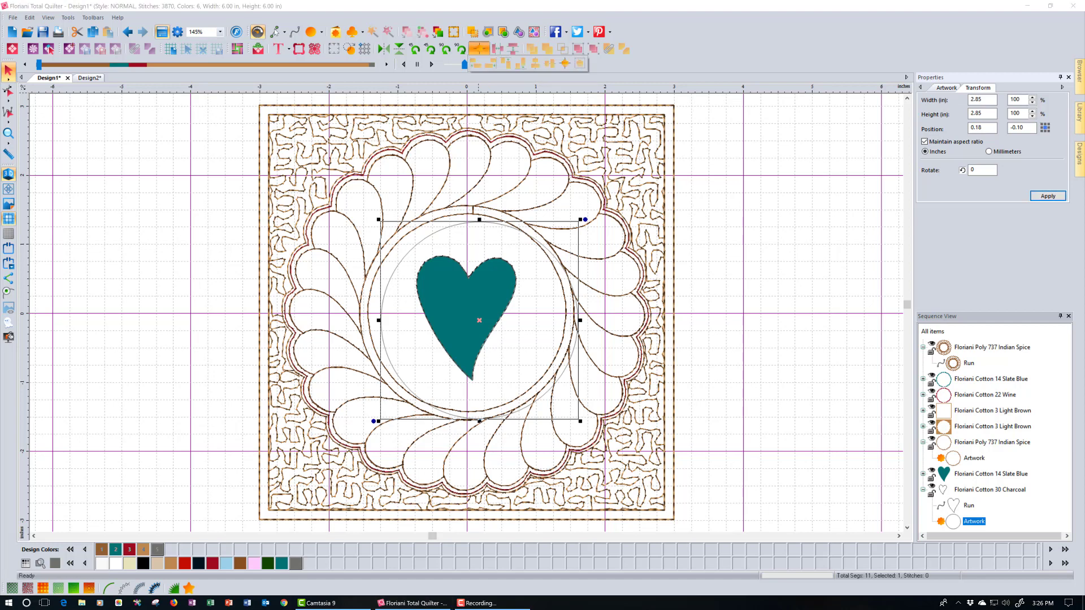
{"action": "left_click", "coordinate": [559, 61]}
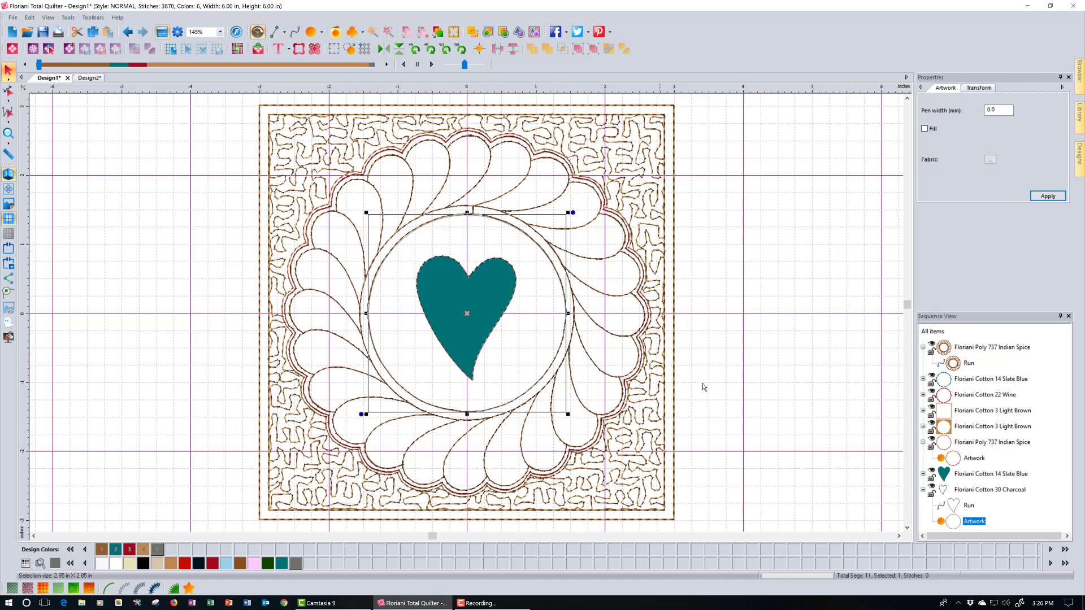
- Apply Auto Standard Trapunto to the filled heart and delete the outer Floriani Cotton 11 Grey outline and the filled artwork
{"action": "left_click", "coordinate": [973, 478]}
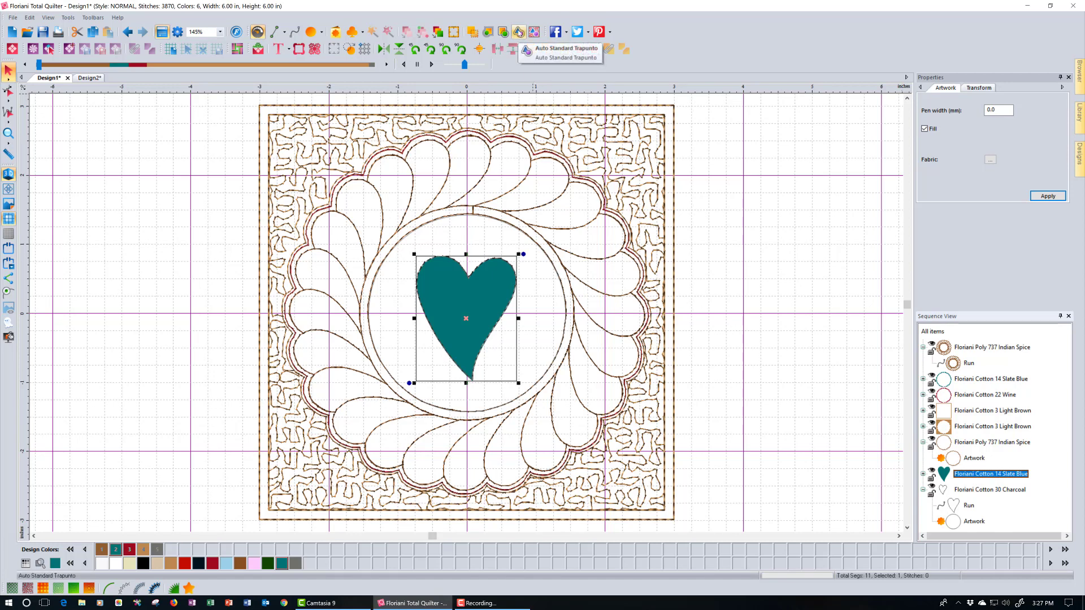
{"action": "left_click", "coordinate": [518, 32]}
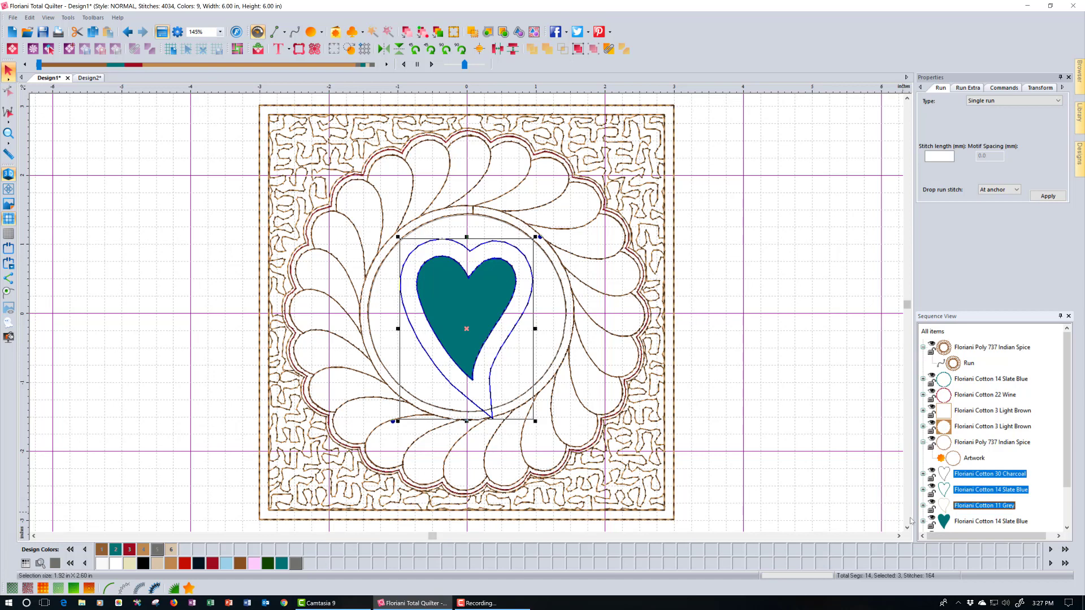
{"action": "left_click", "coordinate": [977, 506]}
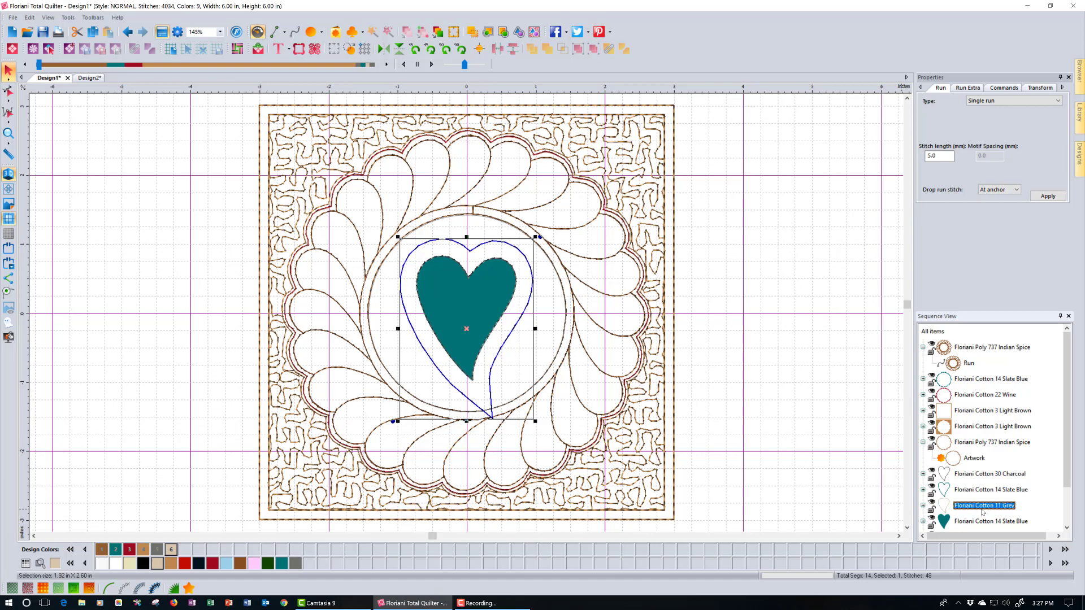
{"action": "key", "text": "Delete"}
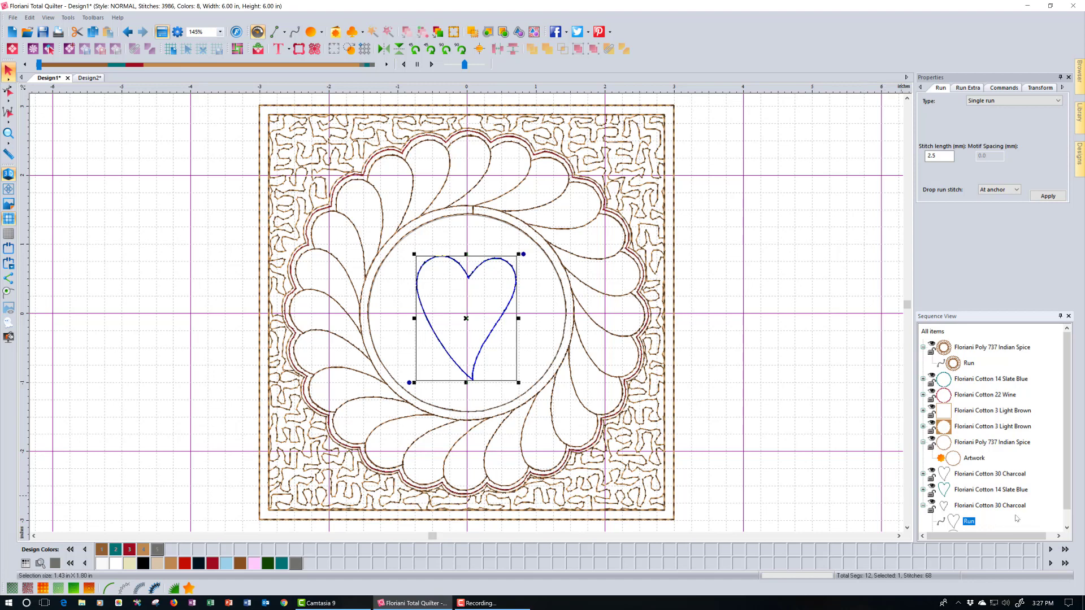
- Recolour the circle artwork inside the wreath to Floriani Cotton 32 Pink, separating it from the charcoal heart run
{"action": "left_click", "coordinate": [1066, 529]}
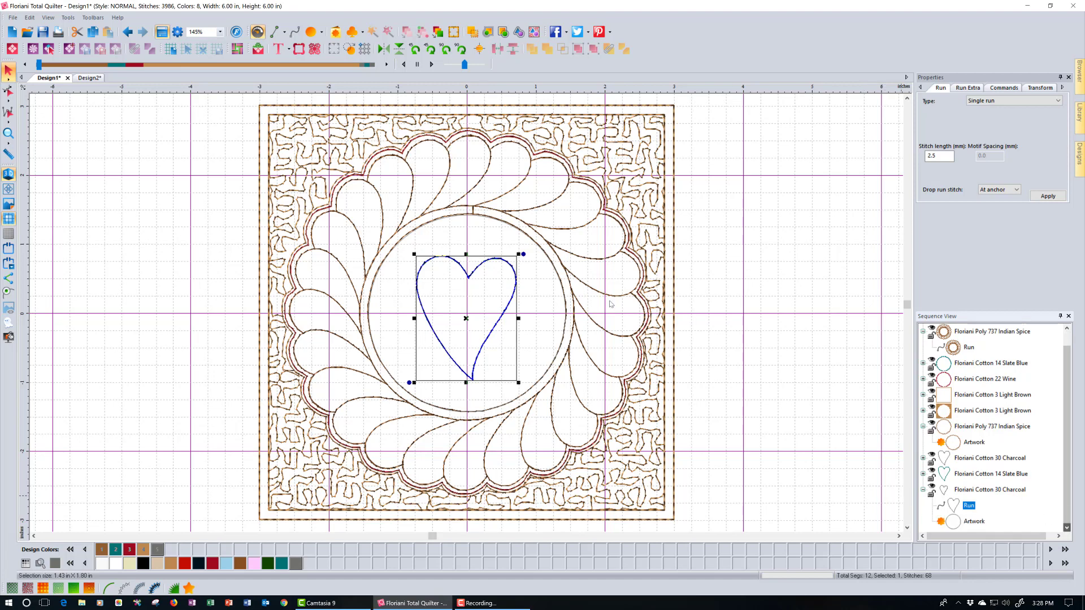
{"action": "left_click", "coordinate": [972, 459]}
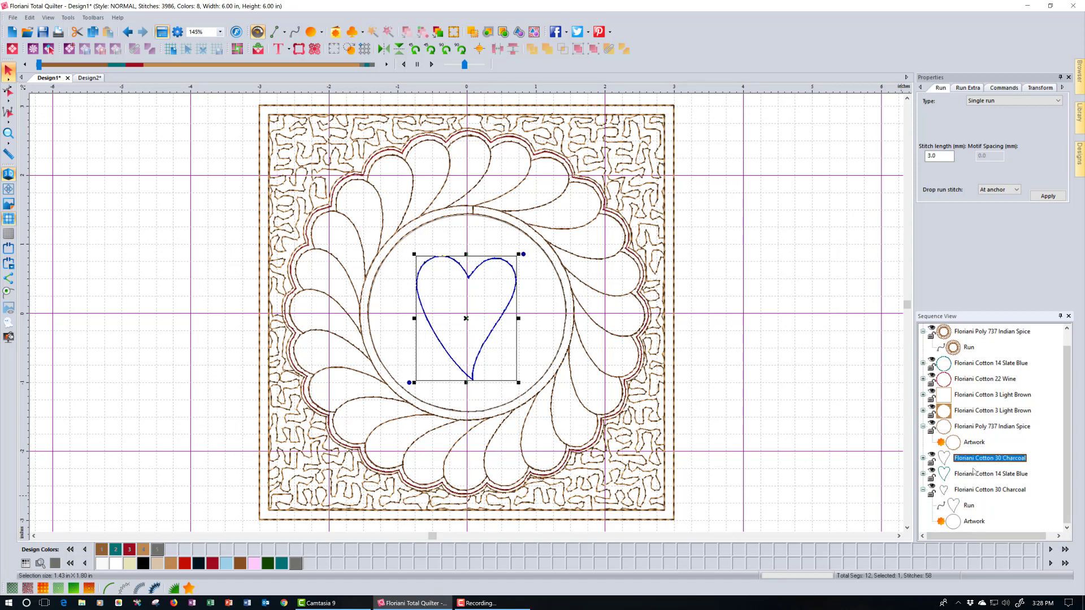
{"action": "key", "text": "Down"}
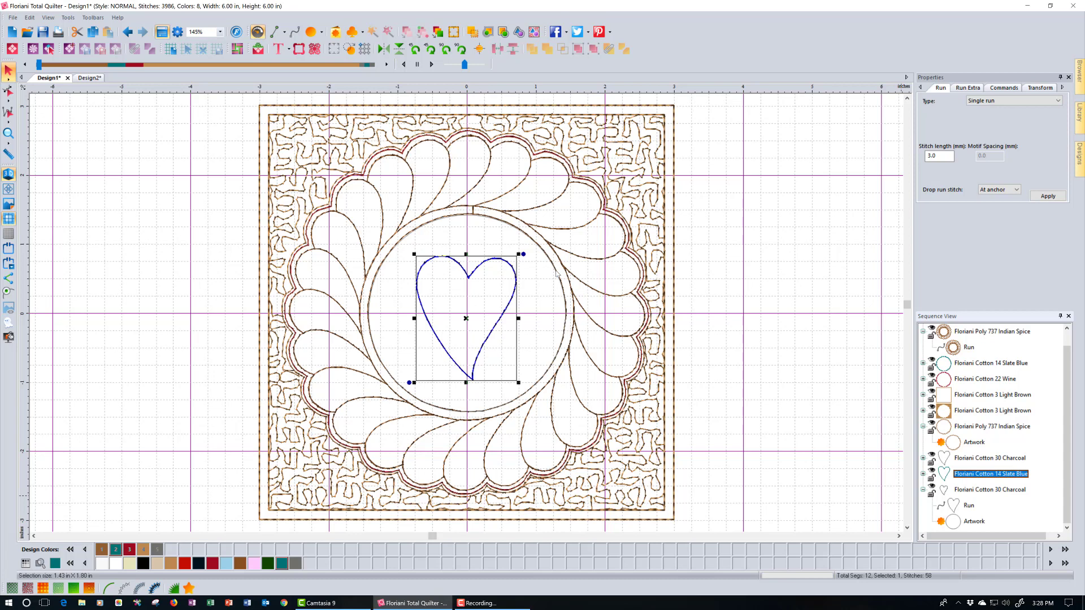
{"action": "key", "text": "Down"}
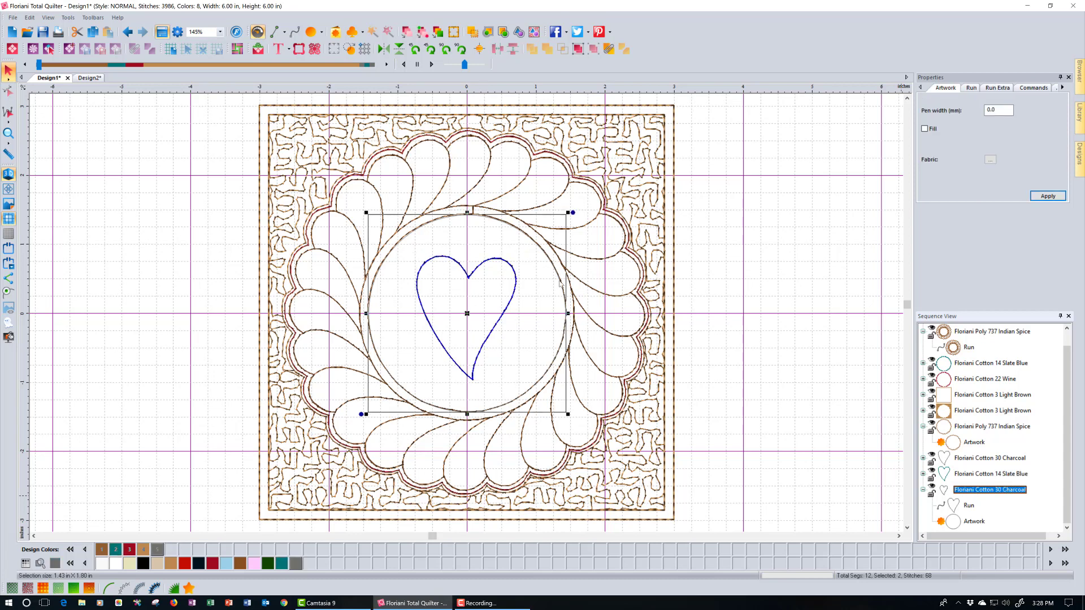
{"action": "left_click", "coordinate": [978, 525]}
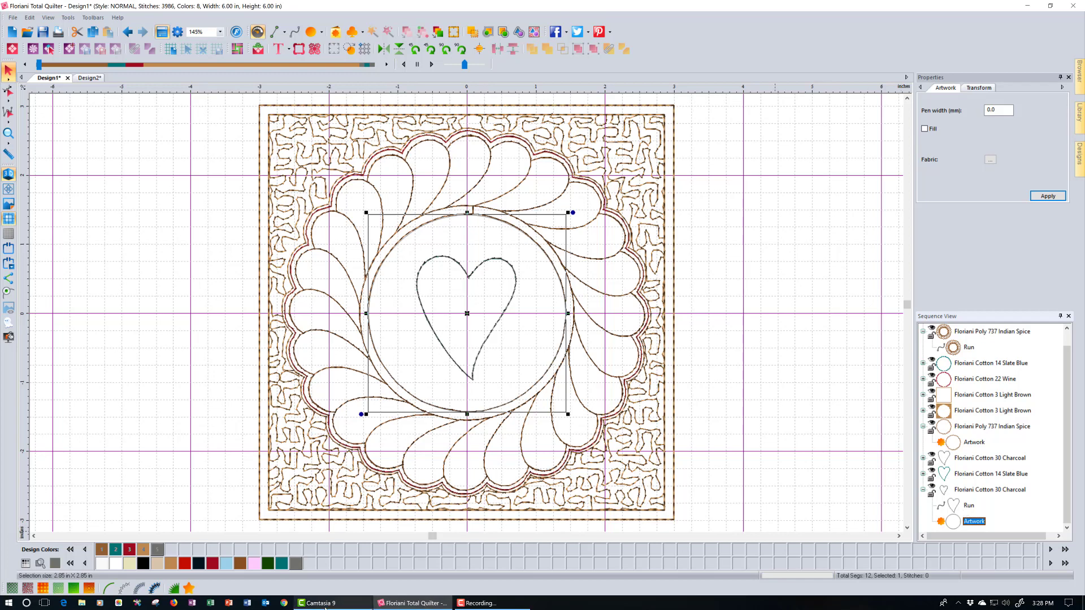
{"action": "left_click", "coordinate": [257, 565]}
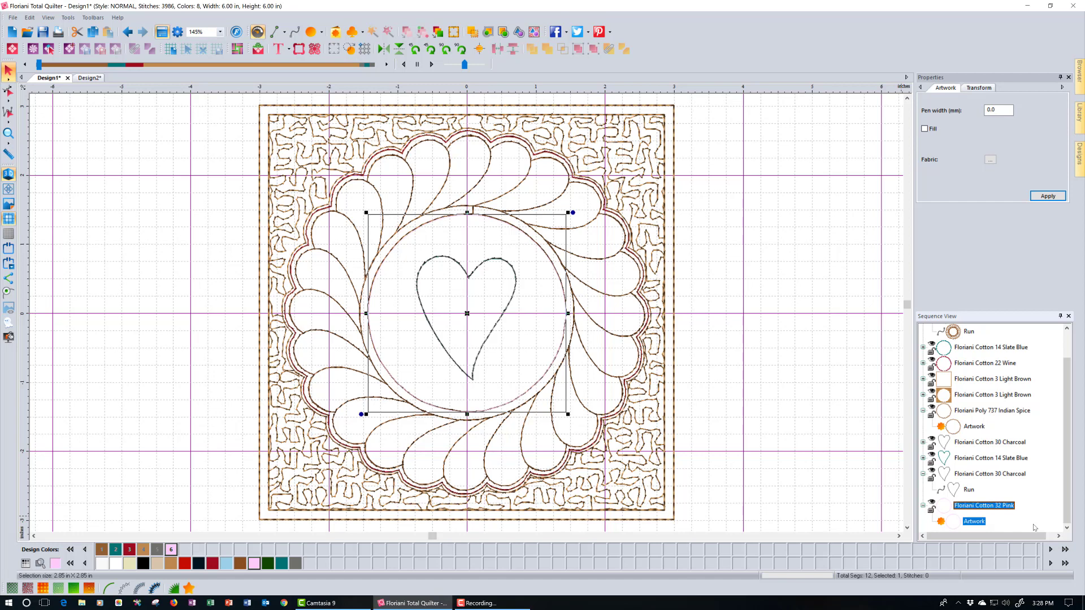
- Make a Floriani Cotton 32 Pink copy of the last charcoal heart run and convert it to artwork
{"action": "left_click", "coordinate": [977, 474]}
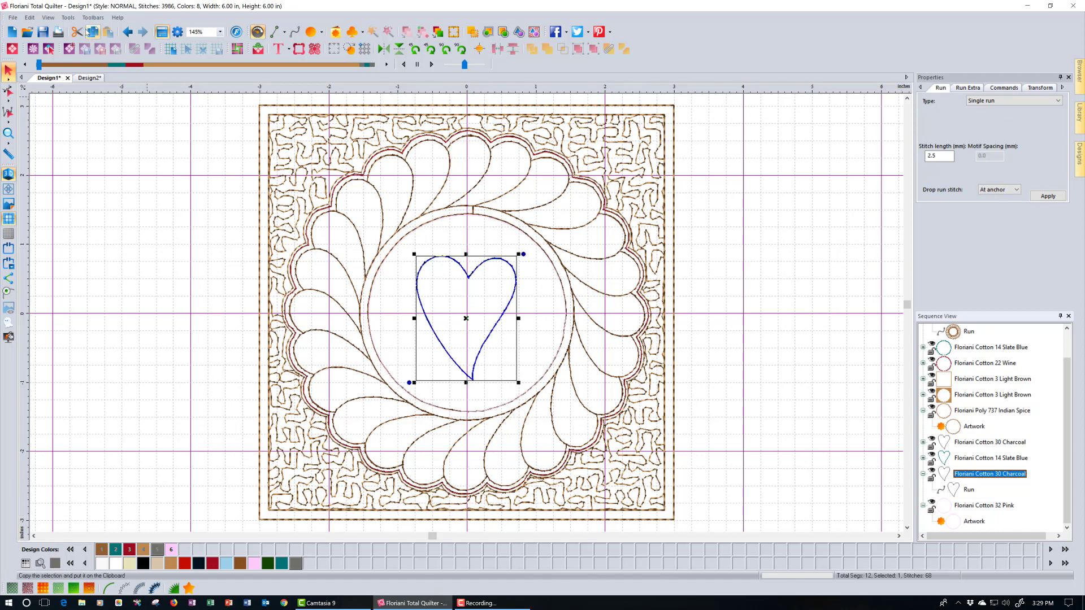
{"action": "left_click", "coordinate": [108, 32]}
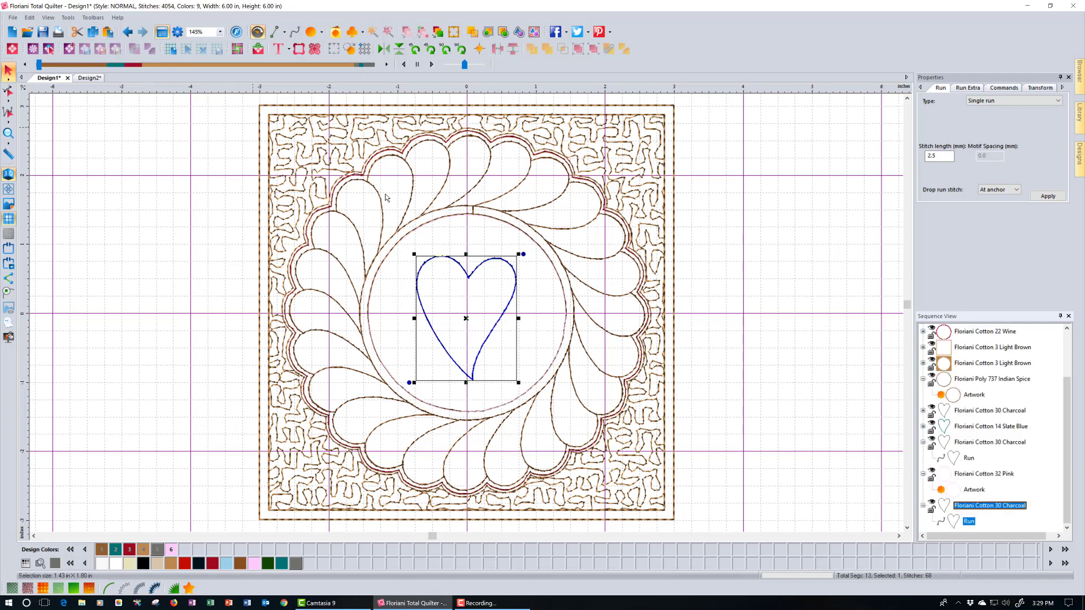
{"action": "left_click", "coordinate": [170, 551]}
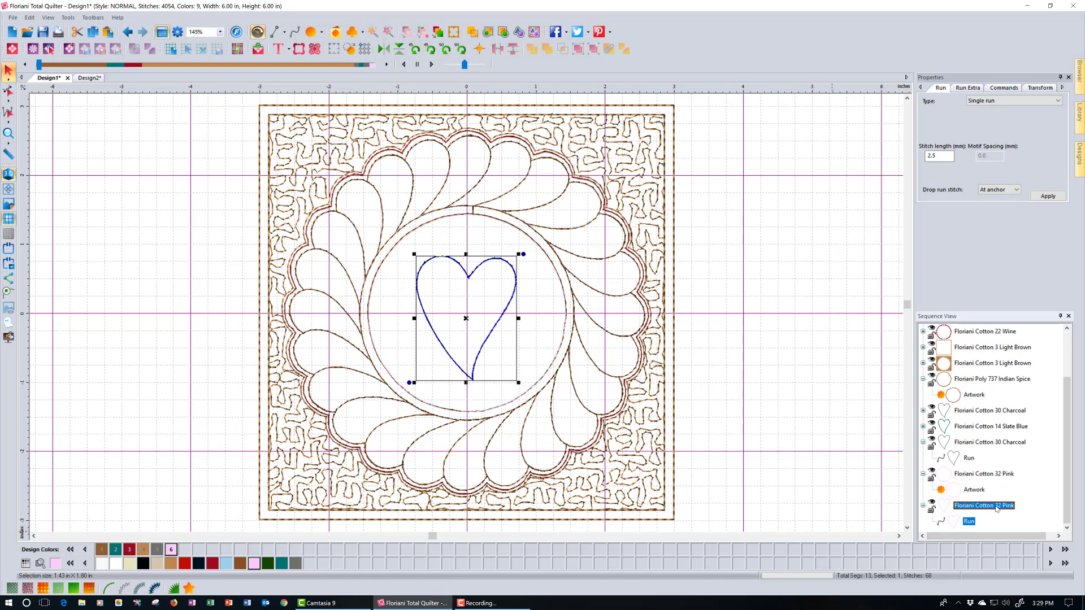
{"action": "left_click", "coordinate": [187, 591]}
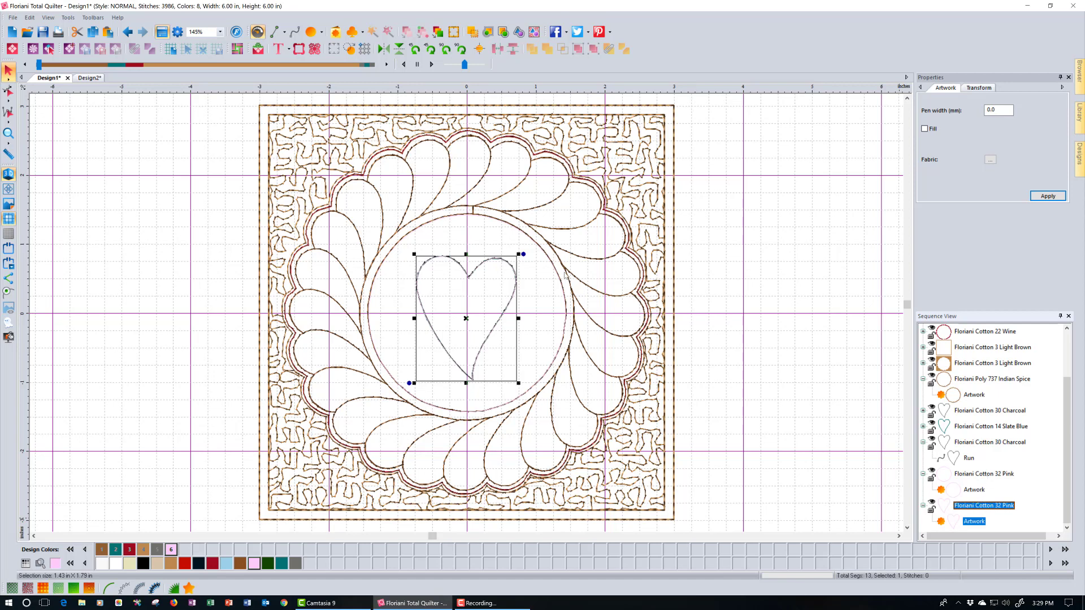
- Cut the pink heart artwork out of the pink circle artwork and turn on Fill for the combined shape
{"action": "left_click", "coordinate": [987, 478], "text": "ctrl"}
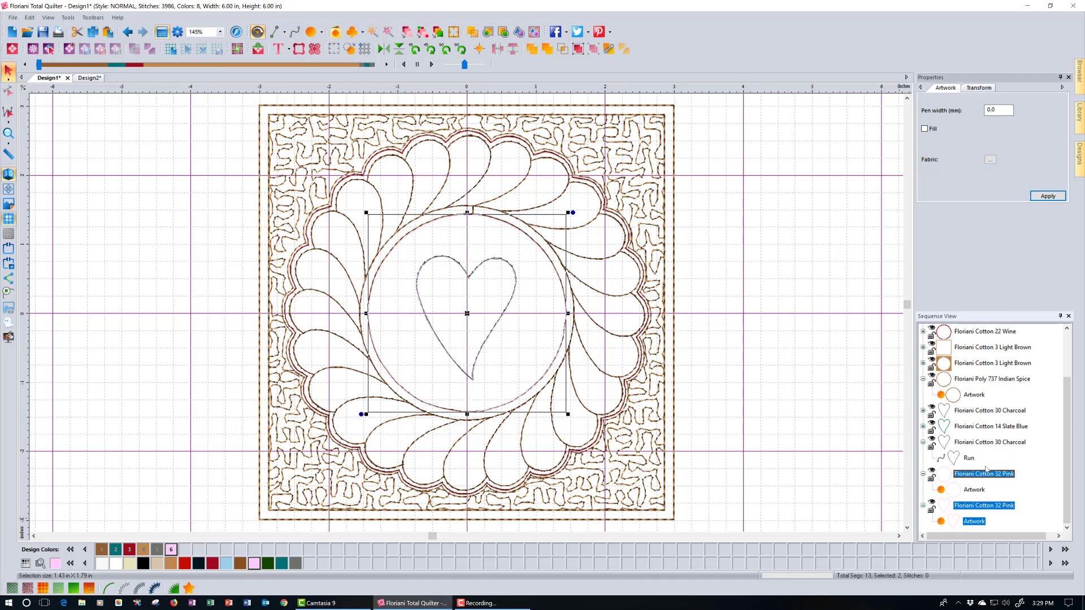
{"action": "left_click", "coordinate": [609, 50]}
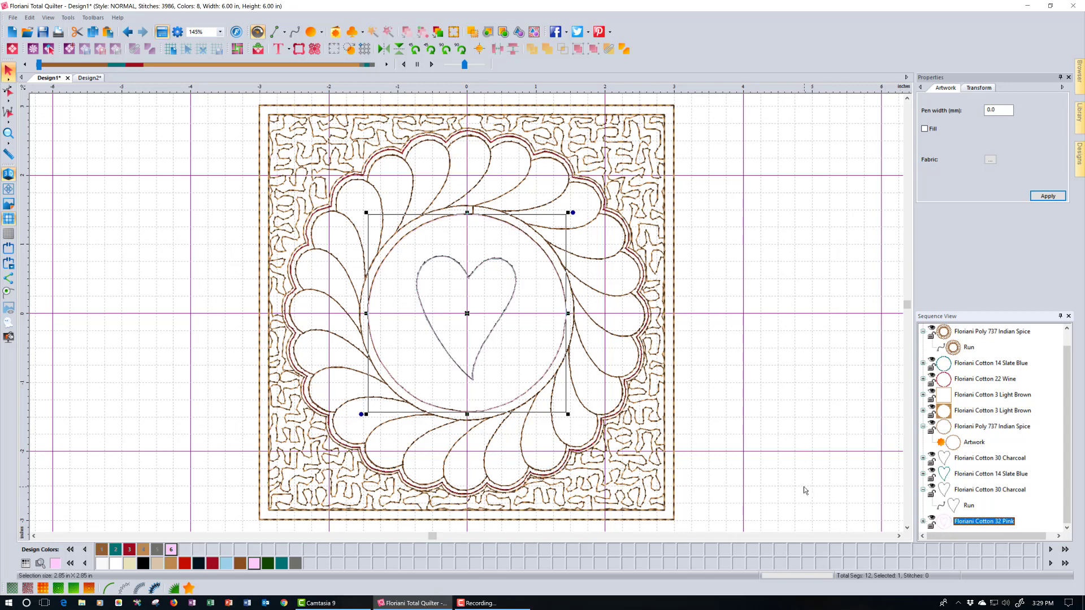
{"action": "left_click", "coordinate": [925, 129]}
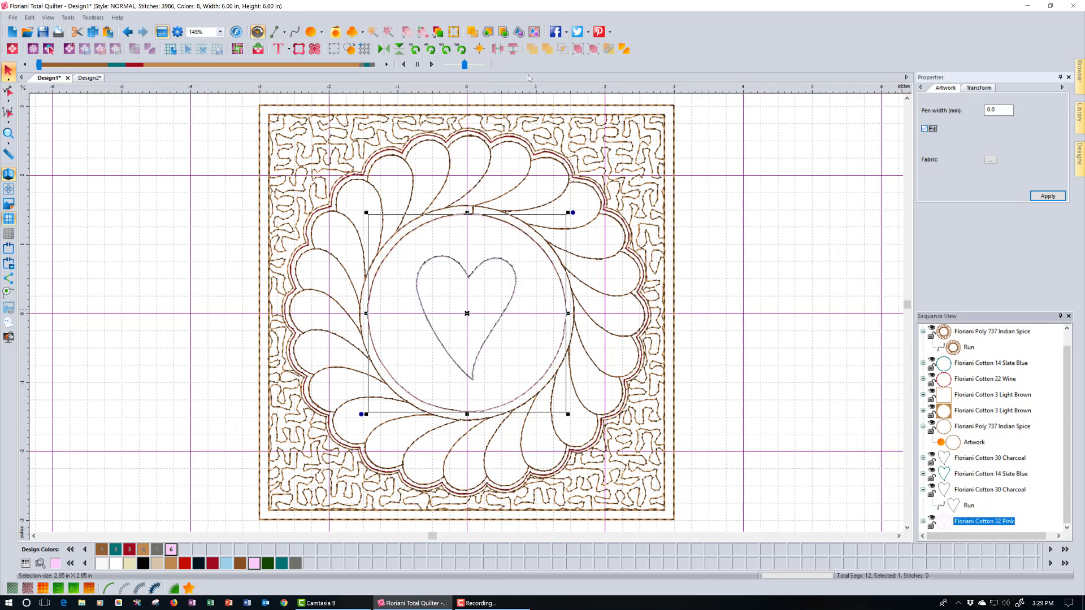
{"action": "left_click", "coordinate": [1033, 198]}
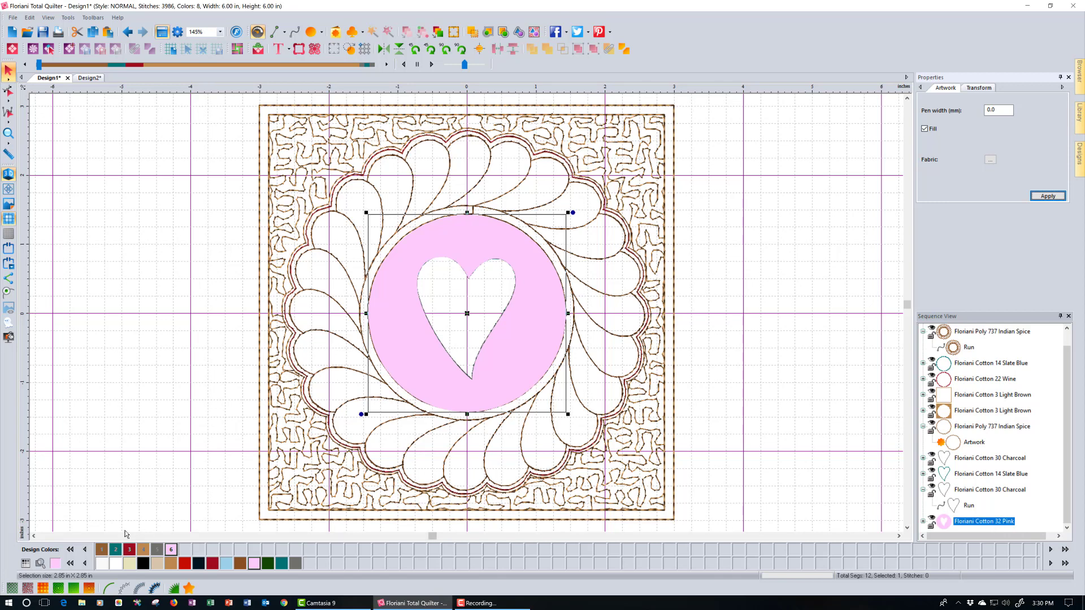
- Apply texture pattern 267 to the filled circle around the heart and delete the pink artwork beneath it
{"action": "left_click", "coordinate": [12, 588]}
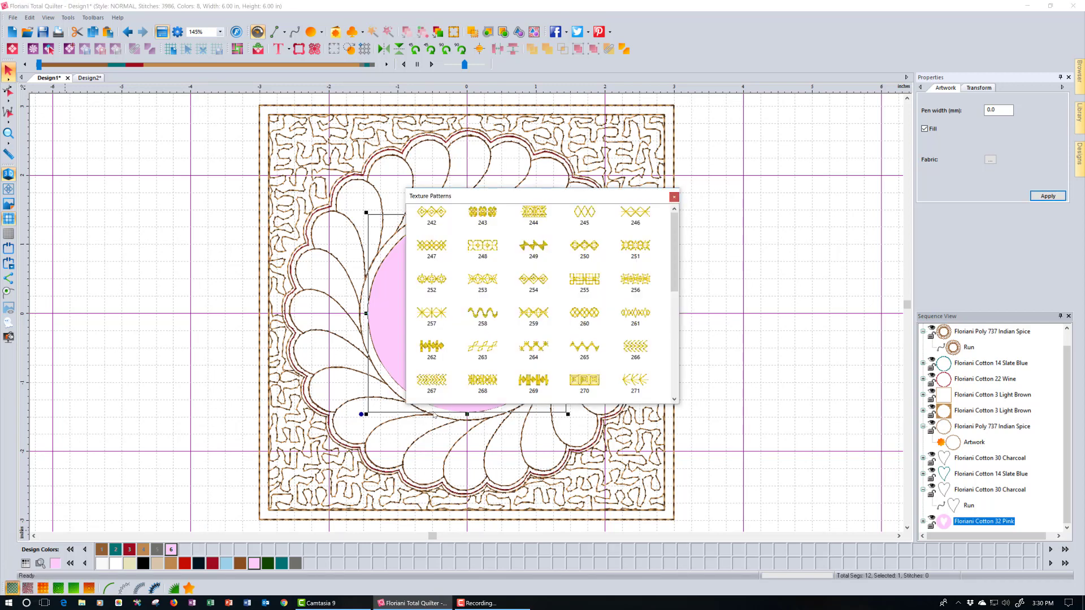
{"action": "left_click", "coordinate": [431, 382]}
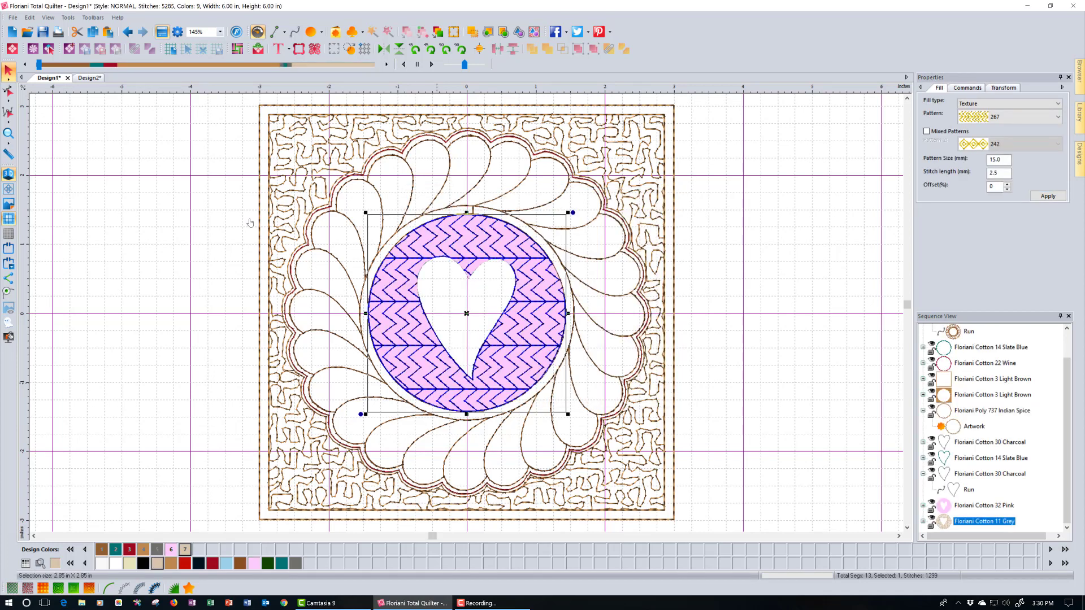
{"action": "left_click", "coordinate": [972, 506]}
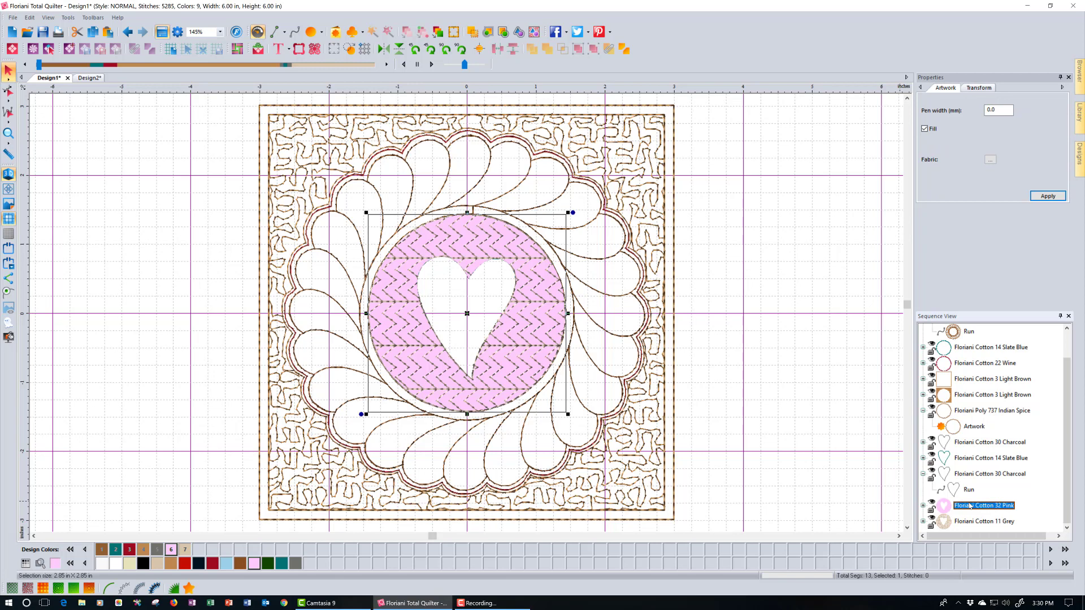
{"action": "key", "text": "Delete"}
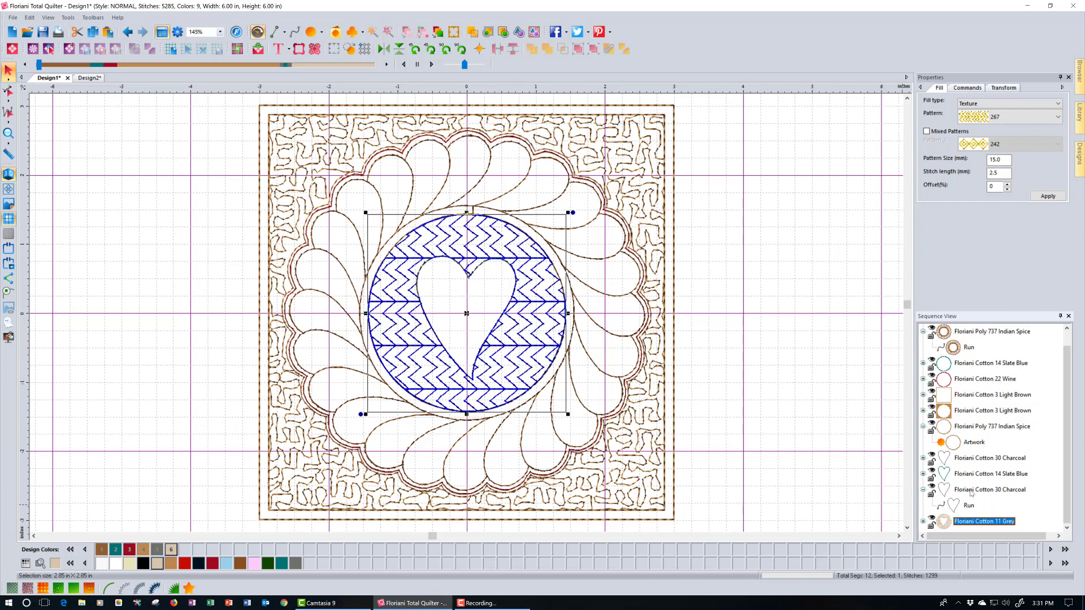
{"action": "left_click", "coordinate": [710, 478]}
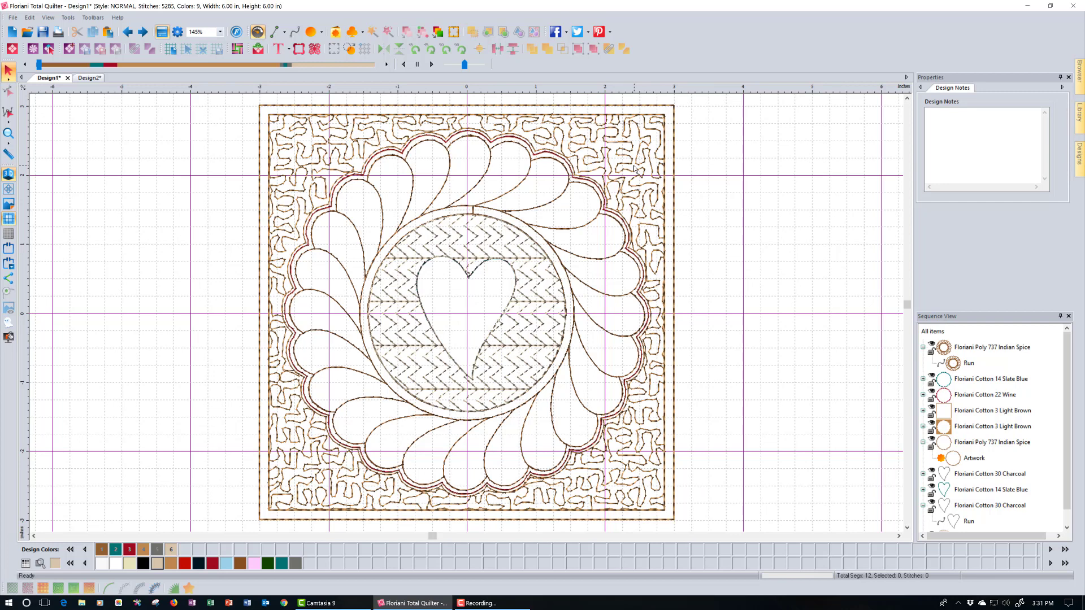
- Replace the Auto Stipple background around the feather wreath with texture pattern 257
{"action": "left_click", "coordinate": [923, 427]}
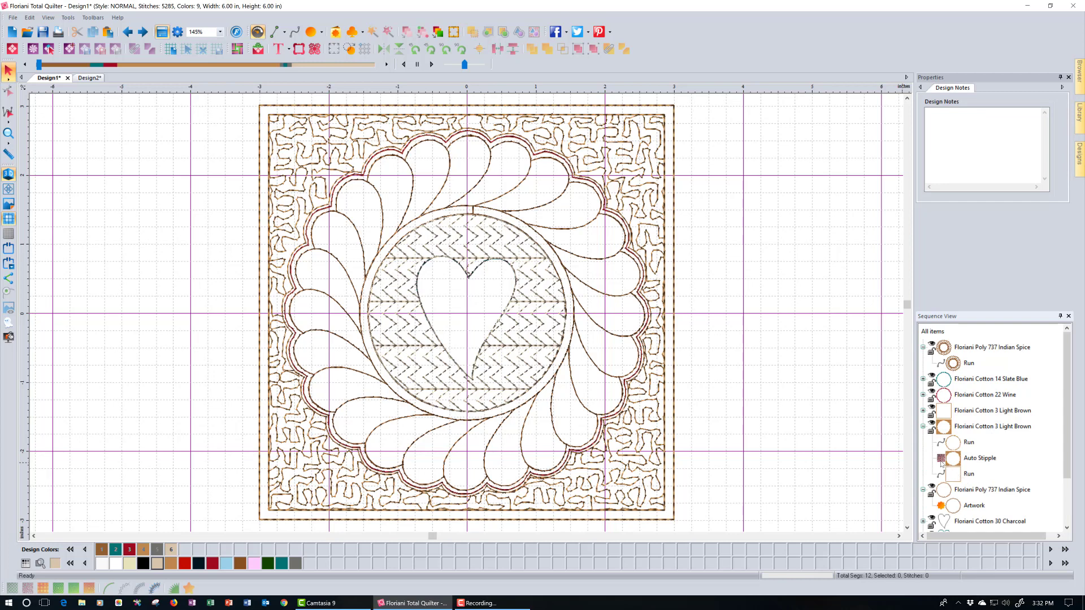
{"action": "left_click", "coordinate": [981, 459]}
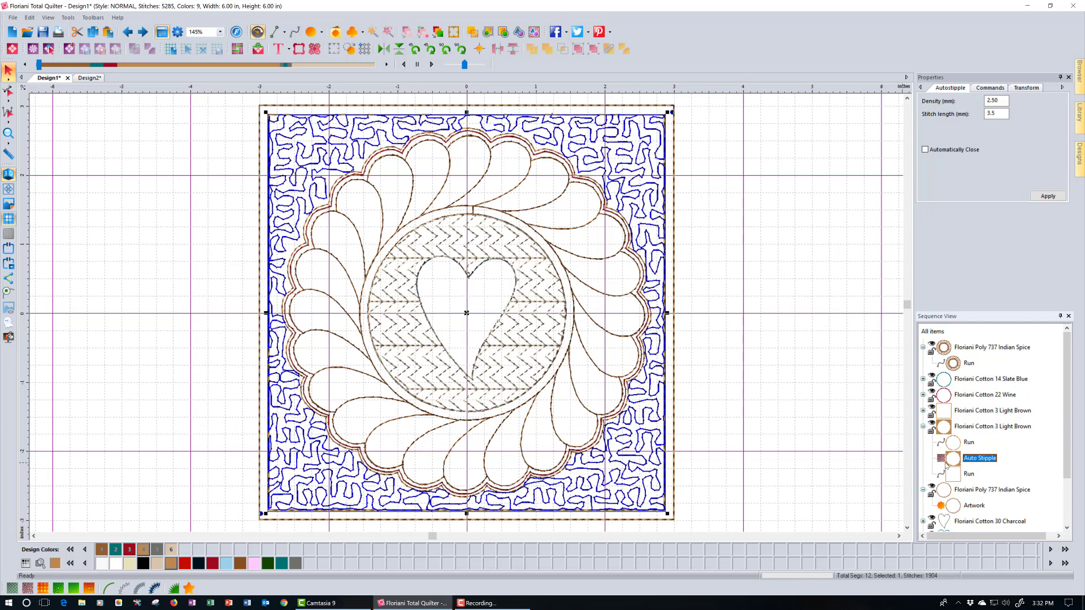
{"action": "left_click", "coordinate": [11, 588]}
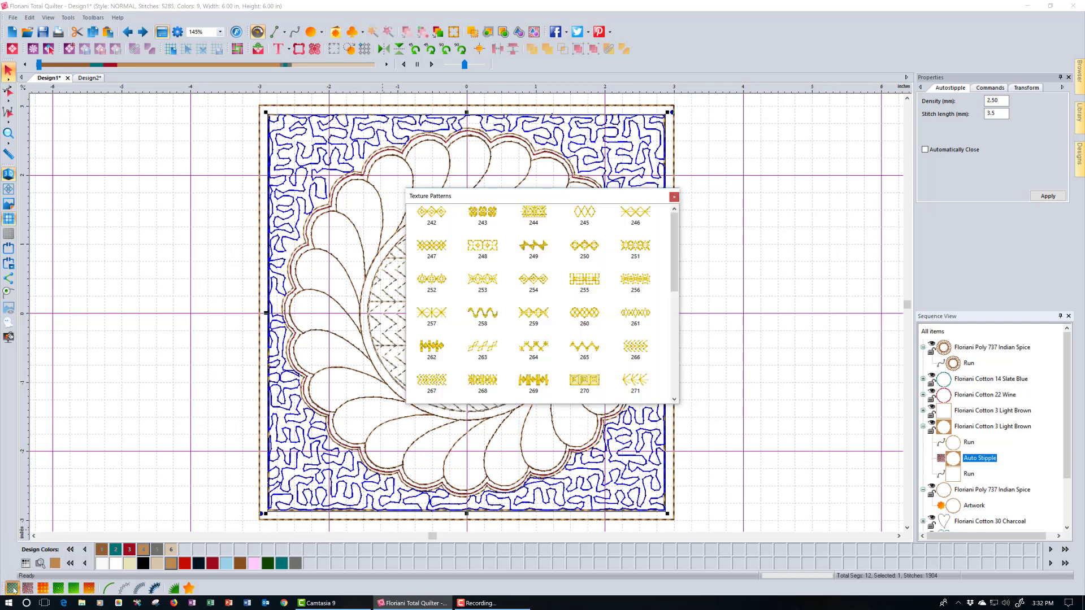
{"action": "left_click", "coordinate": [431, 312]}
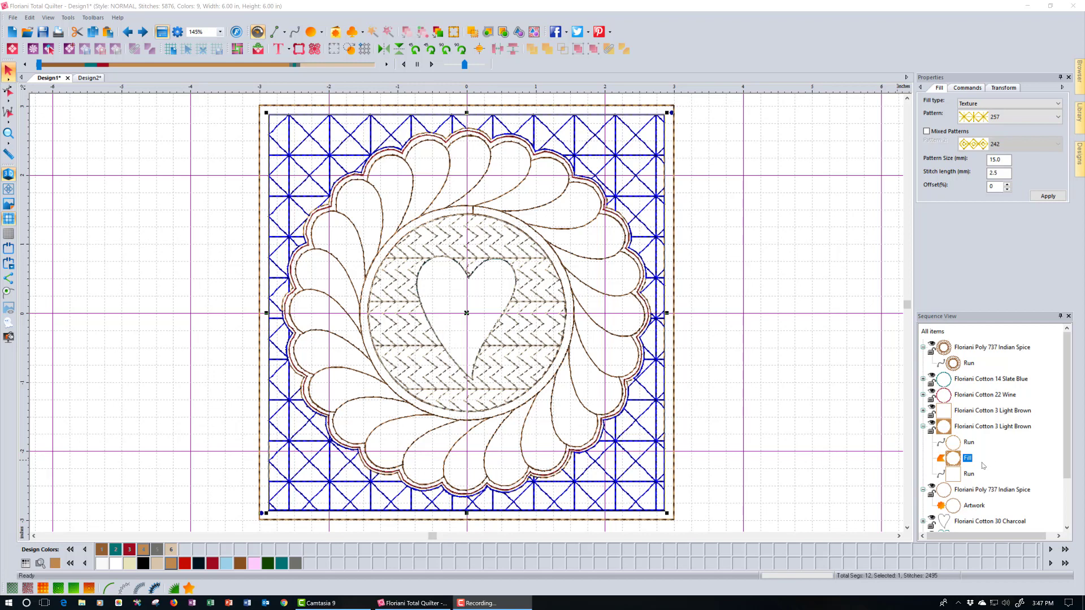
- Move the light brown background texture fill to the last position in the stitching sequence
{"action": "right_click", "coordinate": [970, 459]}
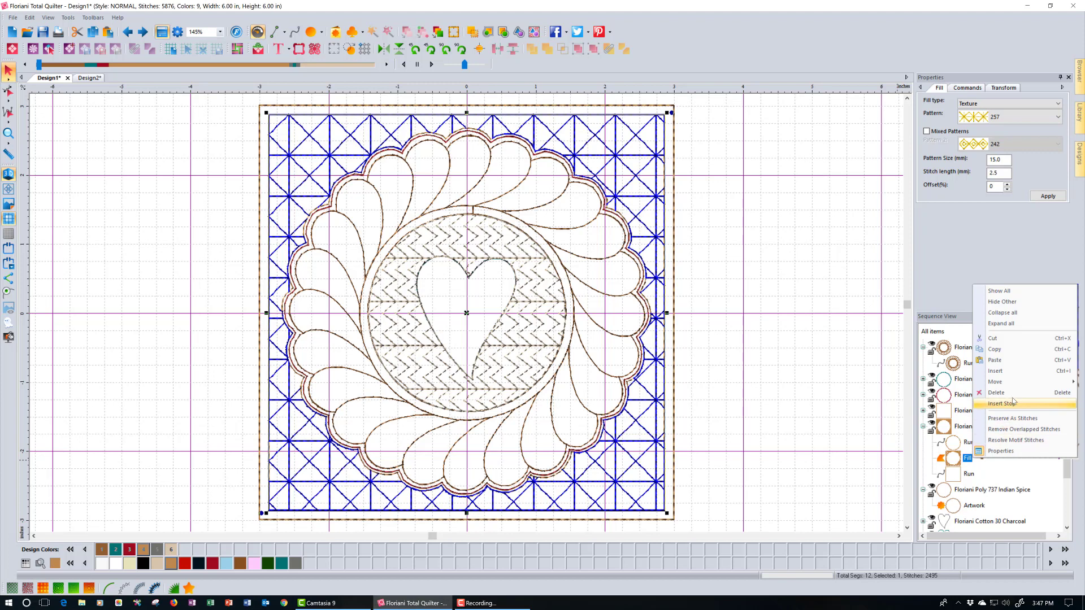
{"action": "mouse_move", "coordinate": [1011, 386]}
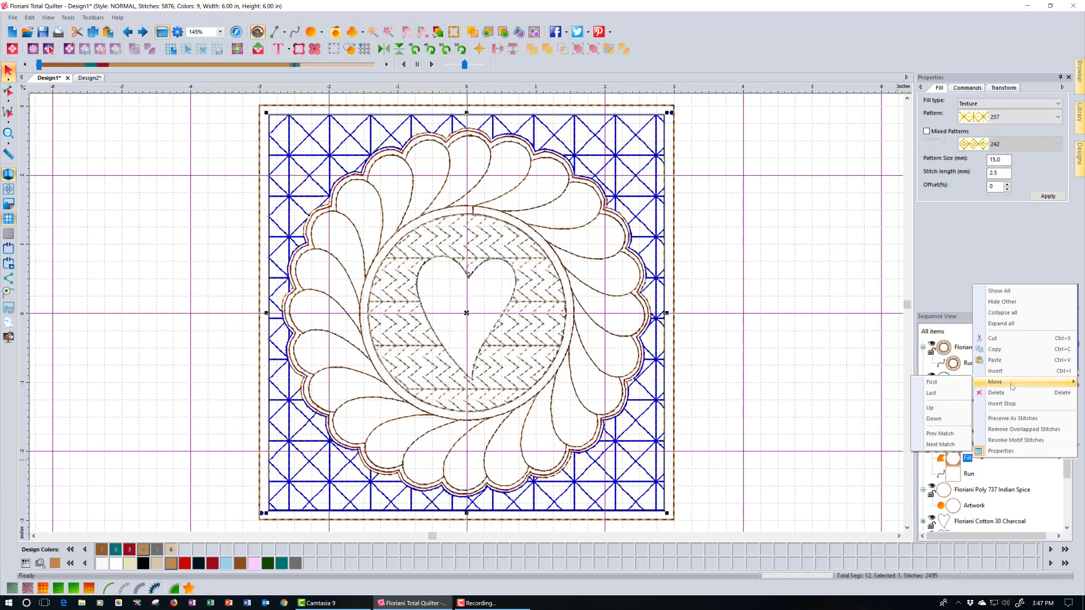
{"action": "left_click", "coordinate": [955, 399]}
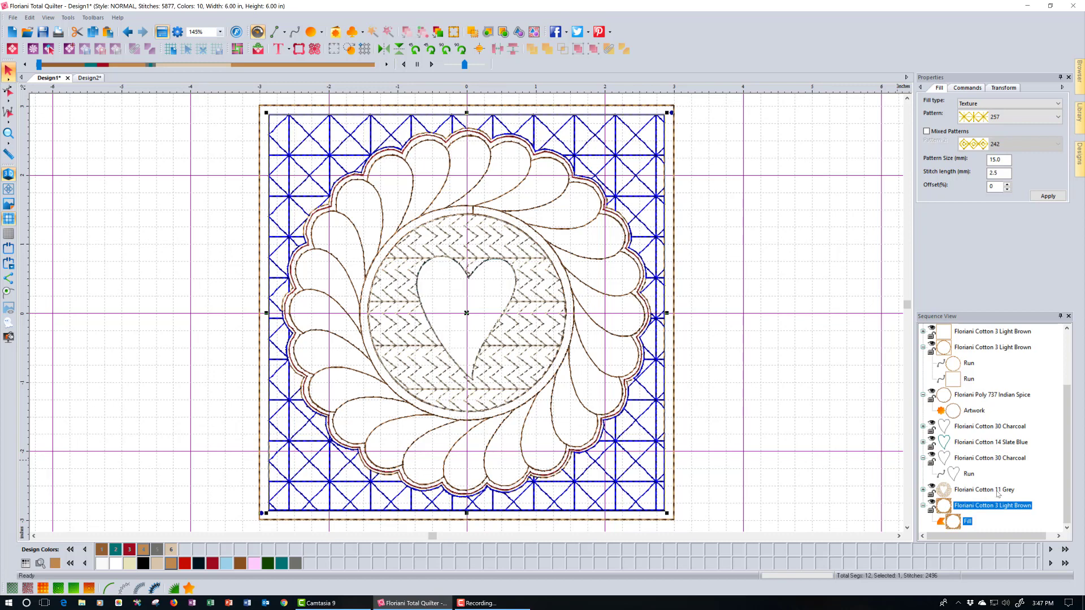
- Move the light brown group holding the wreath outline run and inner square run to the end of the sequence
{"action": "scroll", "coordinate": [998, 494], "scroll_direction": "up", "scroll_amount": 2}
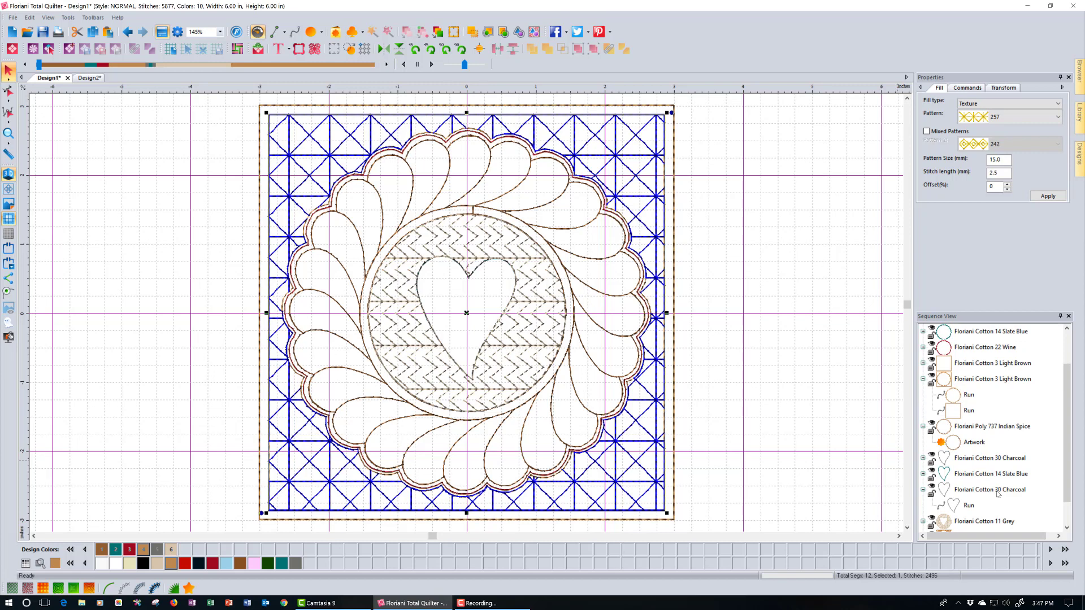
{"action": "scroll", "coordinate": [997, 494], "scroll_direction": "up", "scroll_amount": 2}
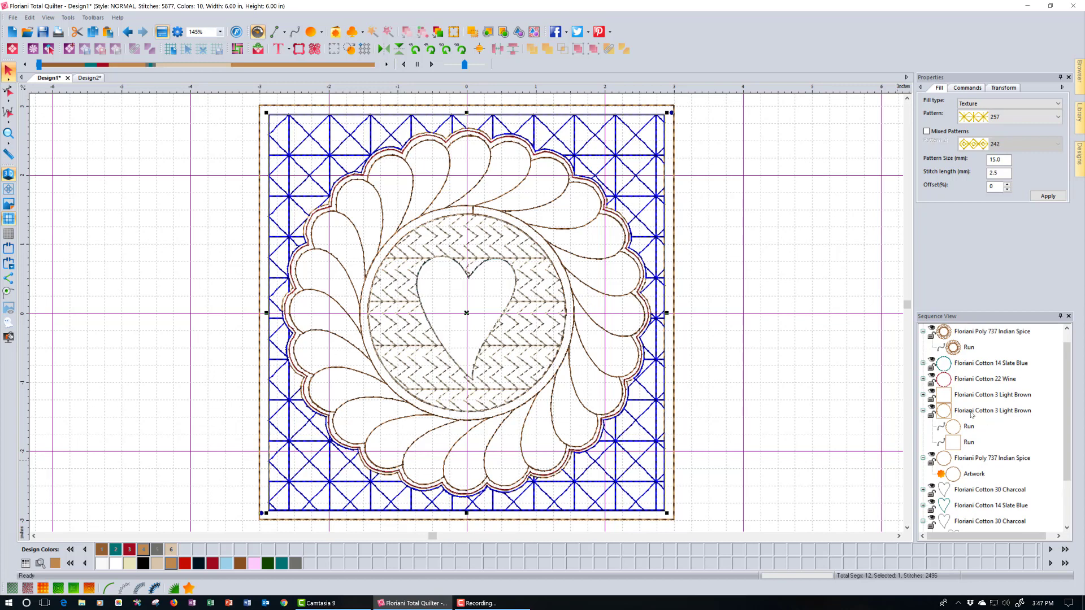
{"action": "left_click", "coordinate": [979, 394]}
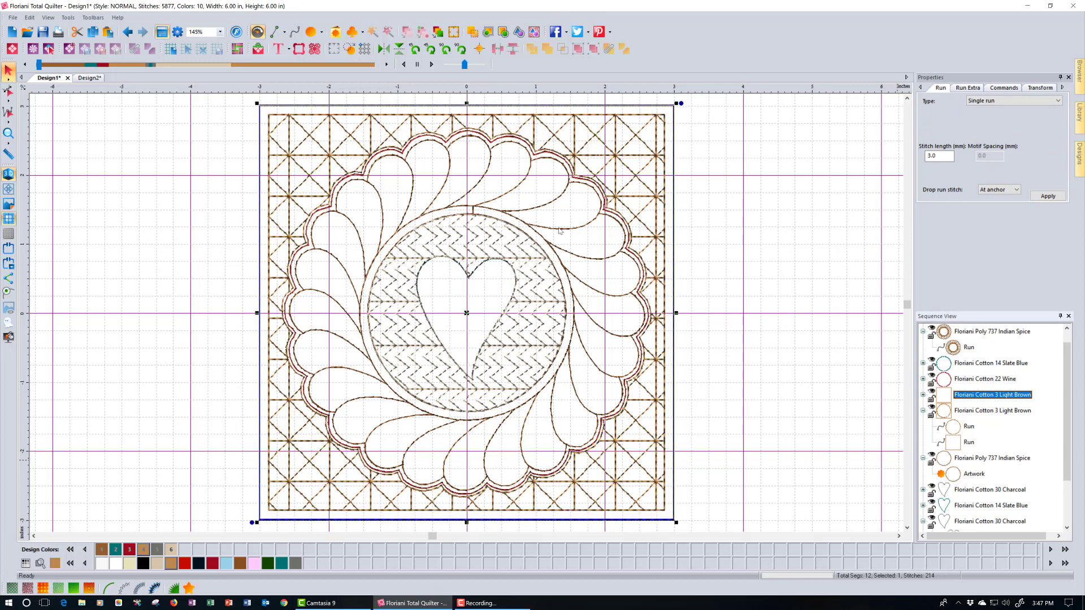
{"action": "left_click", "coordinate": [990, 411]}
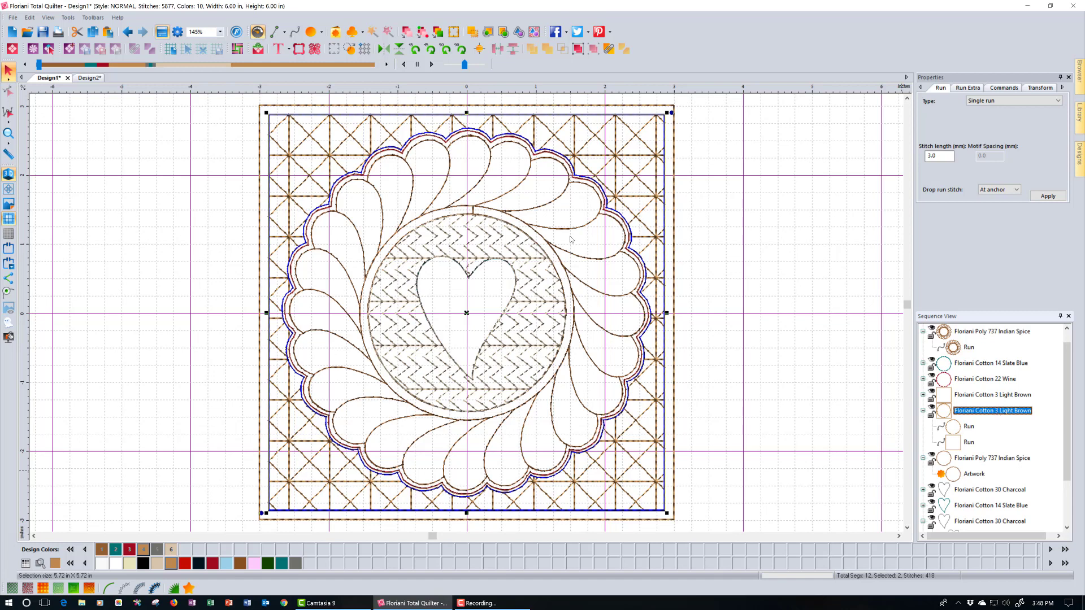
{"action": "right_click", "coordinate": [980, 410]}
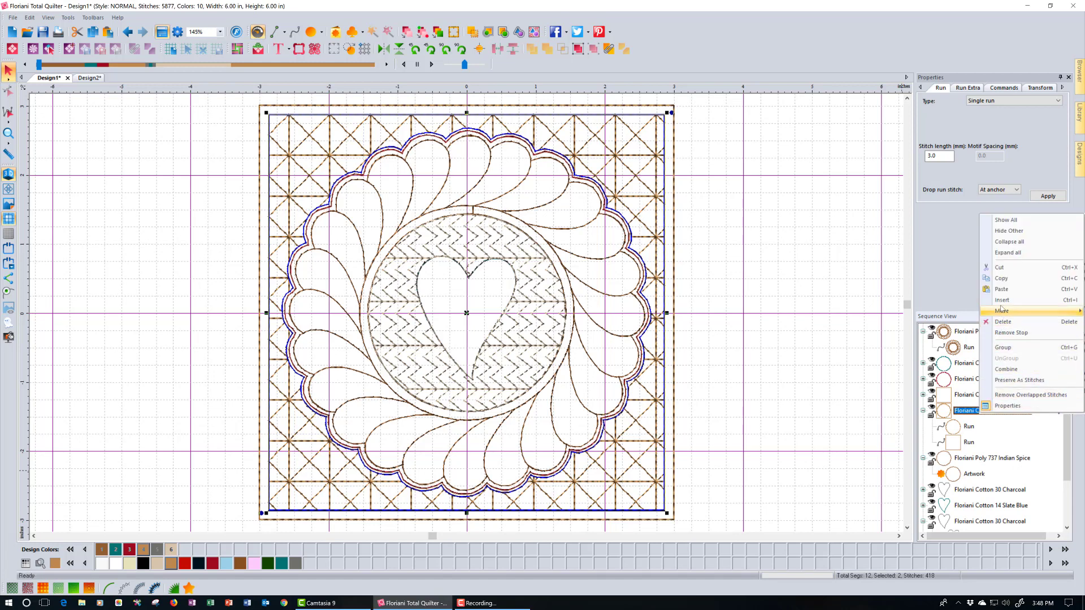
{"action": "mouse_move", "coordinate": [1003, 312]}
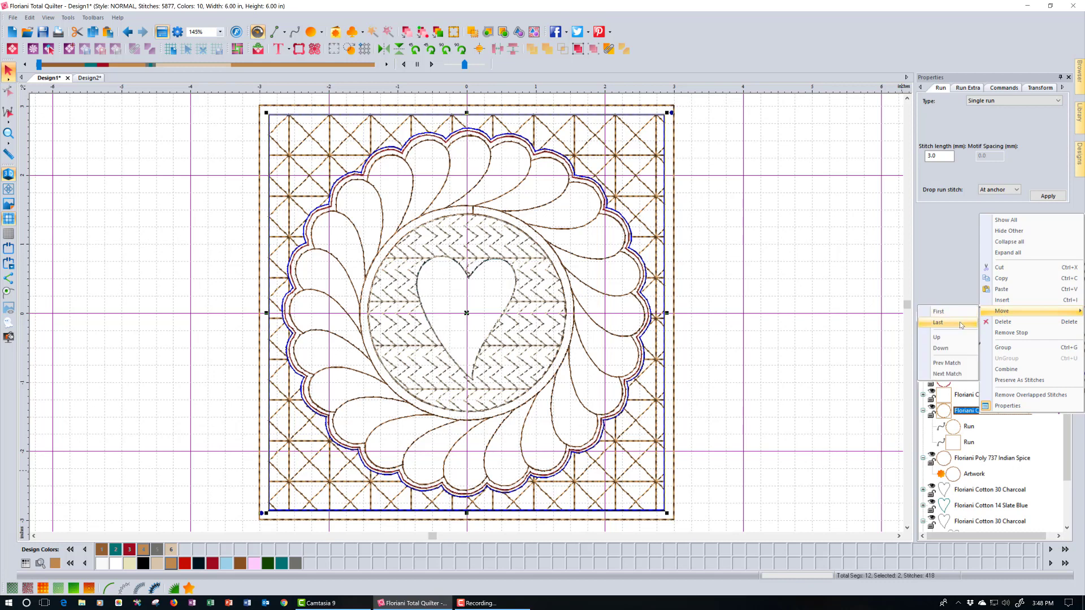
{"action": "left_click", "coordinate": [938, 322]}
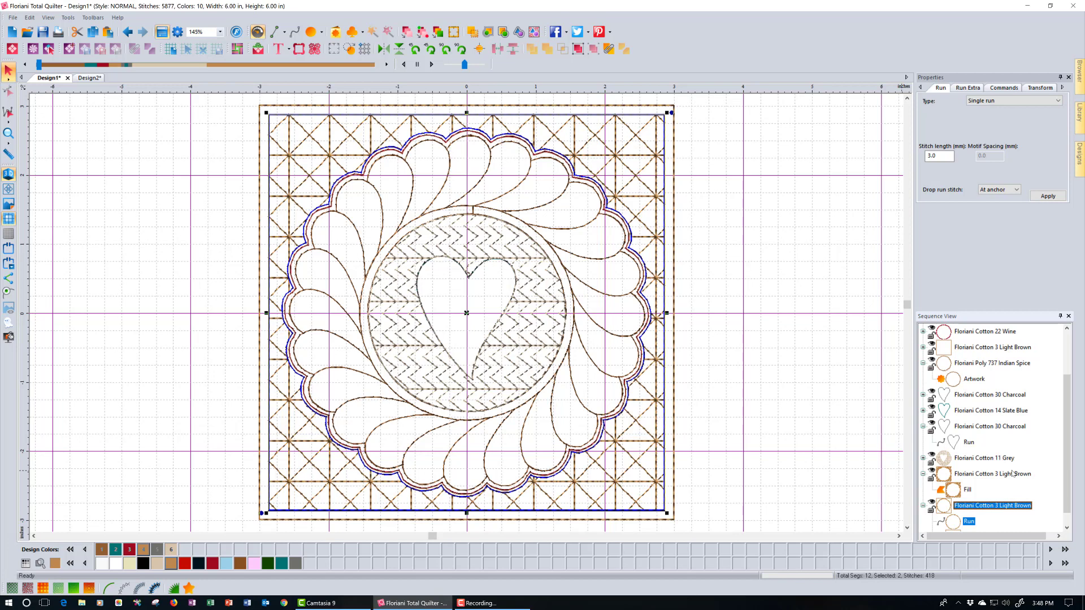
- Move the Floriani Cotton 30 Charcoal heart run below the grey texture fill to the end of the sequence
{"action": "left_click", "coordinate": [1005, 427]}
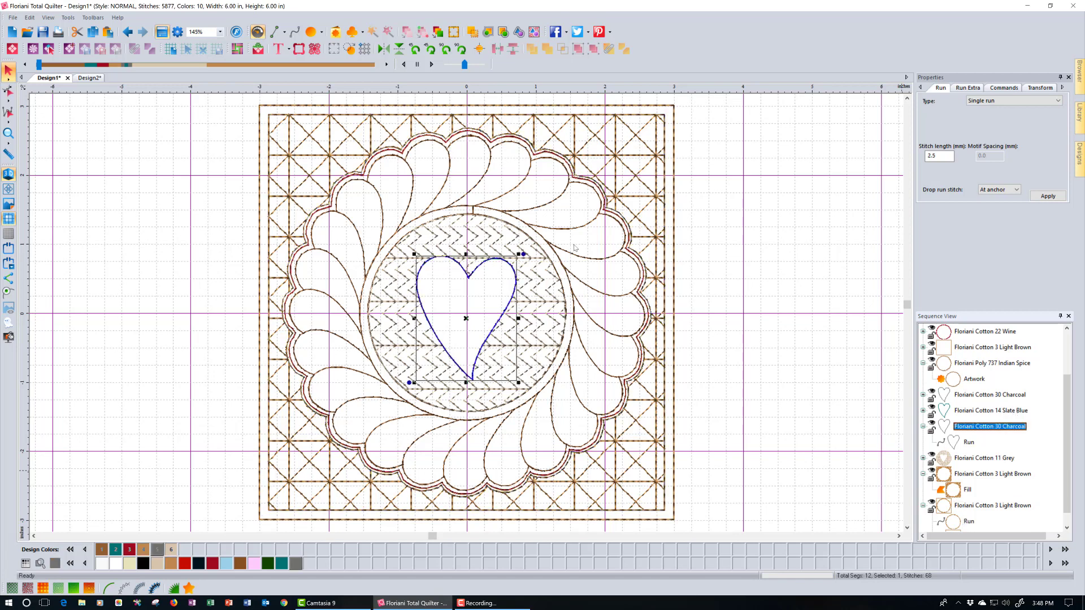
{"action": "key", "text": "shift+F10"}
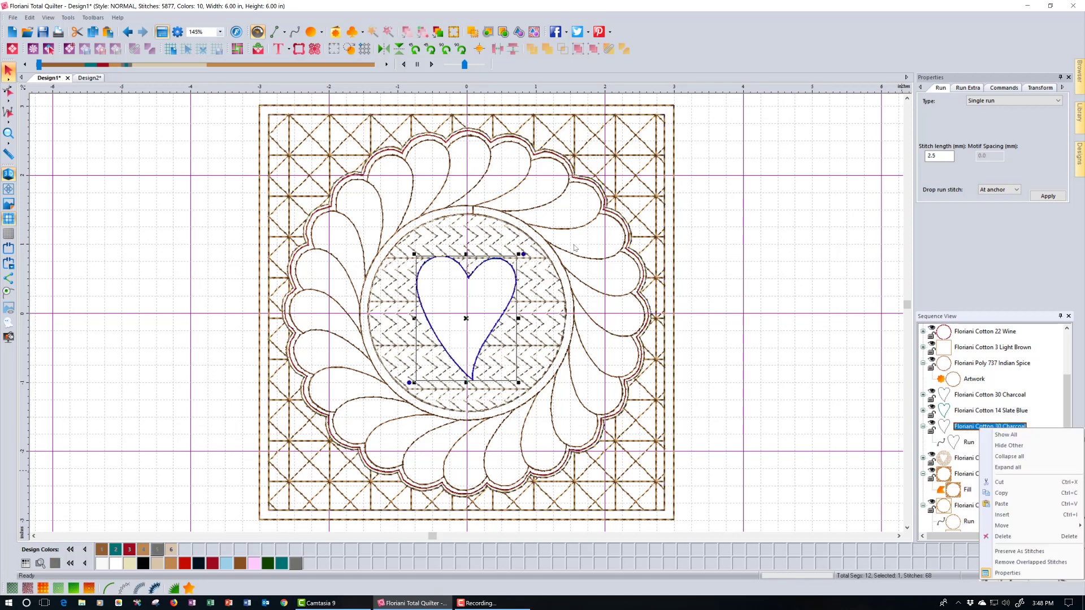
{"action": "mouse_move", "coordinate": [1010, 528]}
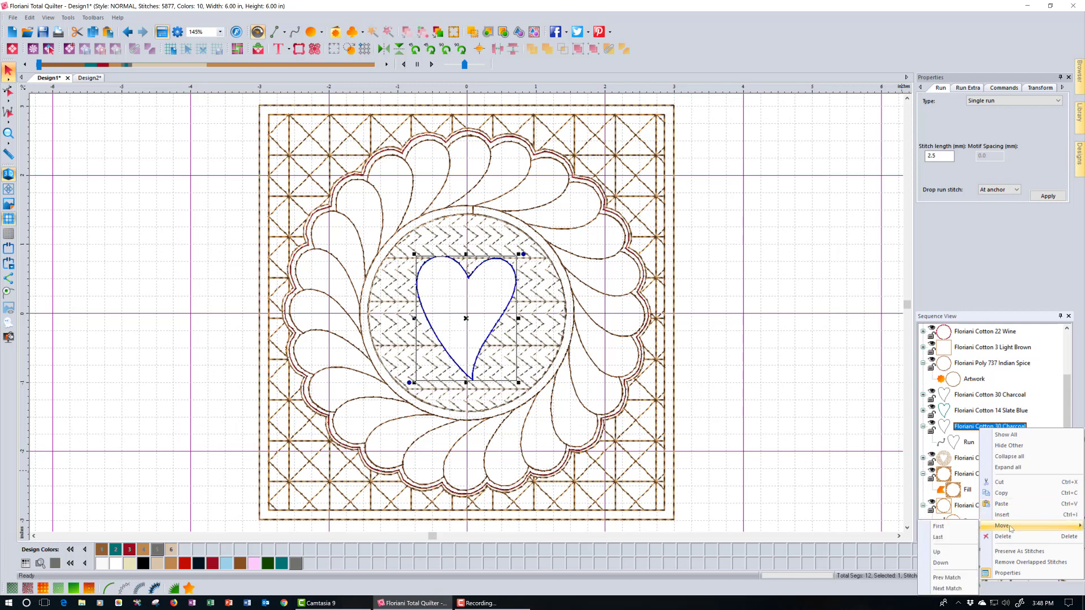
{"action": "left_click", "coordinate": [944, 537]}
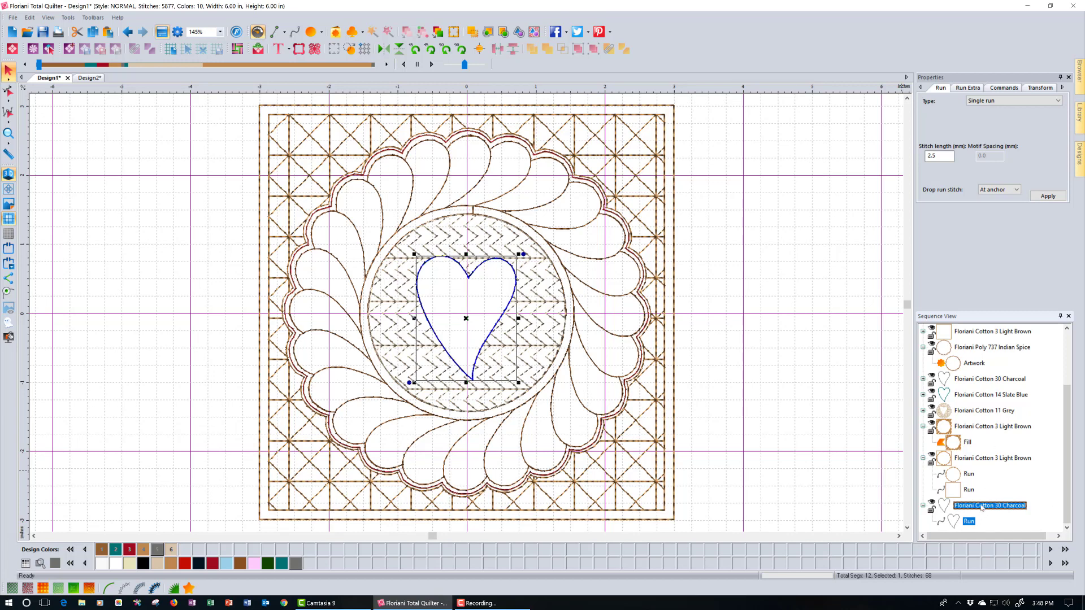
- Recolour both texture fills, the wreath and square outline runs and the final heart run to Floriani Cotton 22 Wine
{"action": "left_click", "coordinate": [977, 411]}
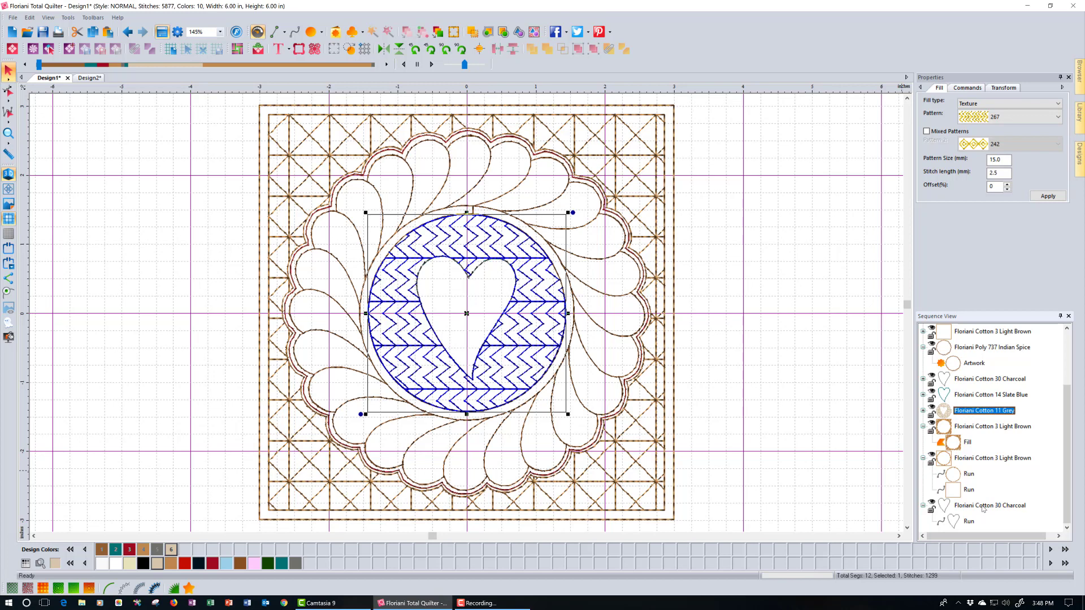
{"action": "left_click", "coordinate": [981, 506], "text": "shift"}
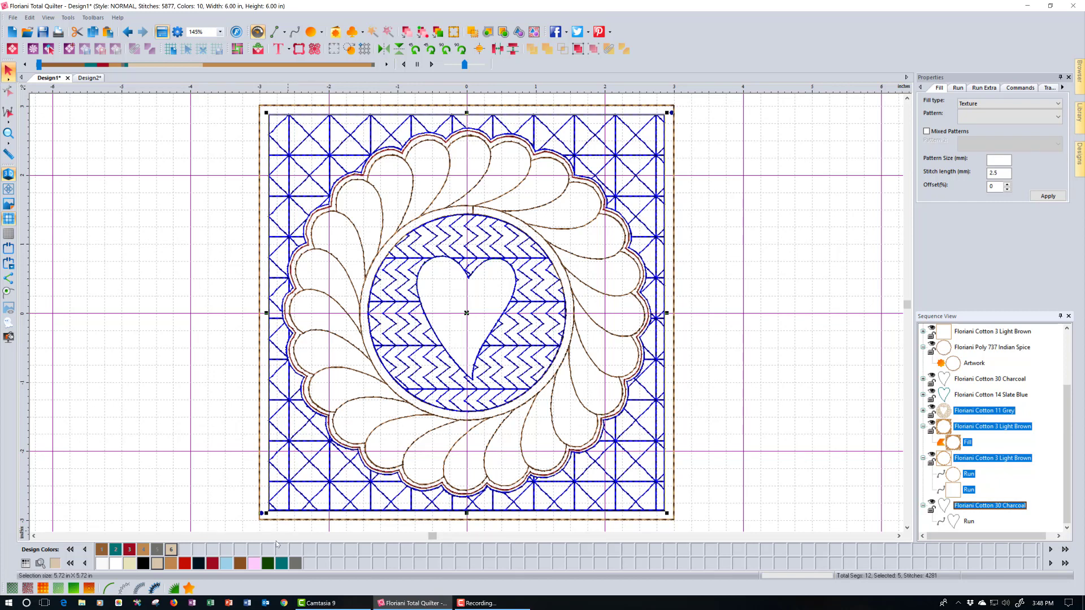
{"action": "left_click", "coordinate": [210, 566]}
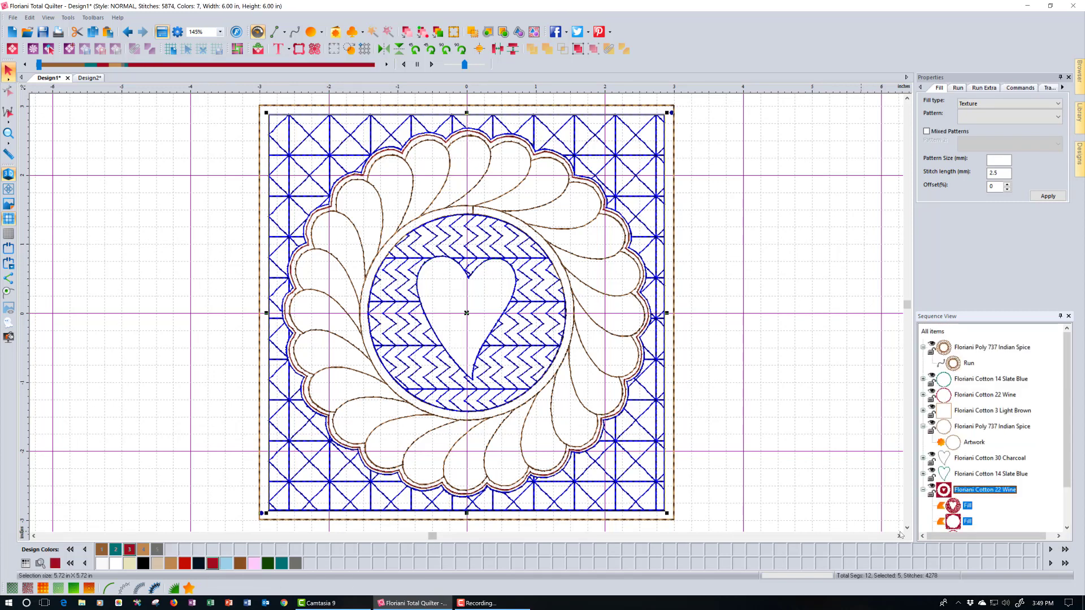
{"action": "scroll", "coordinate": [1045, 497], "scroll_direction": "down", "scroll_amount": 1}
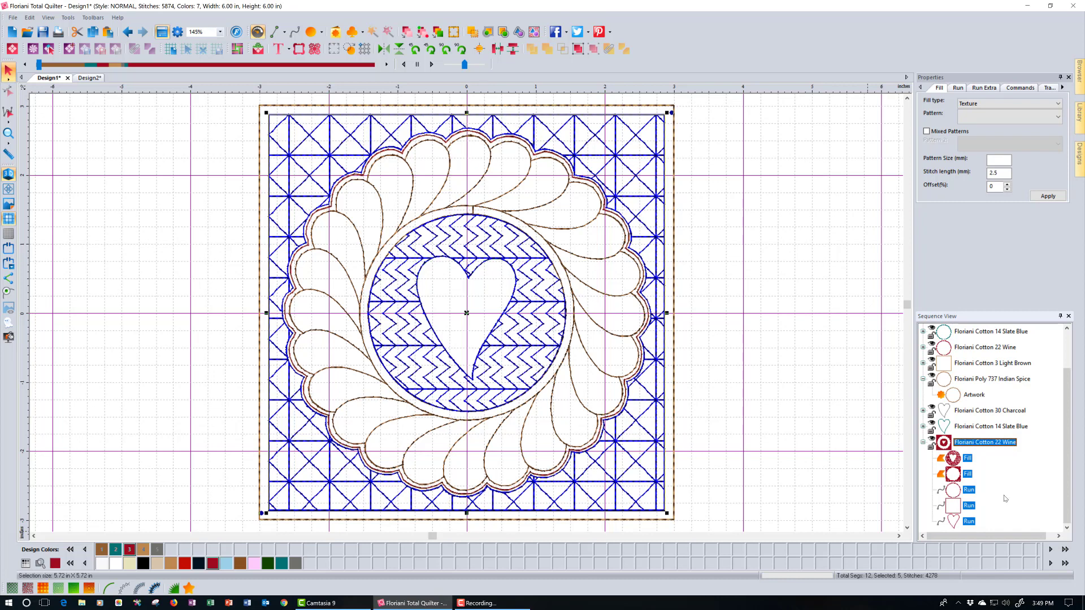
- Move the Indian Spice feather run to the end of the stitching sequence
{"action": "scroll", "coordinate": [1005, 498], "scroll_direction": "up", "scroll_amount": 2}
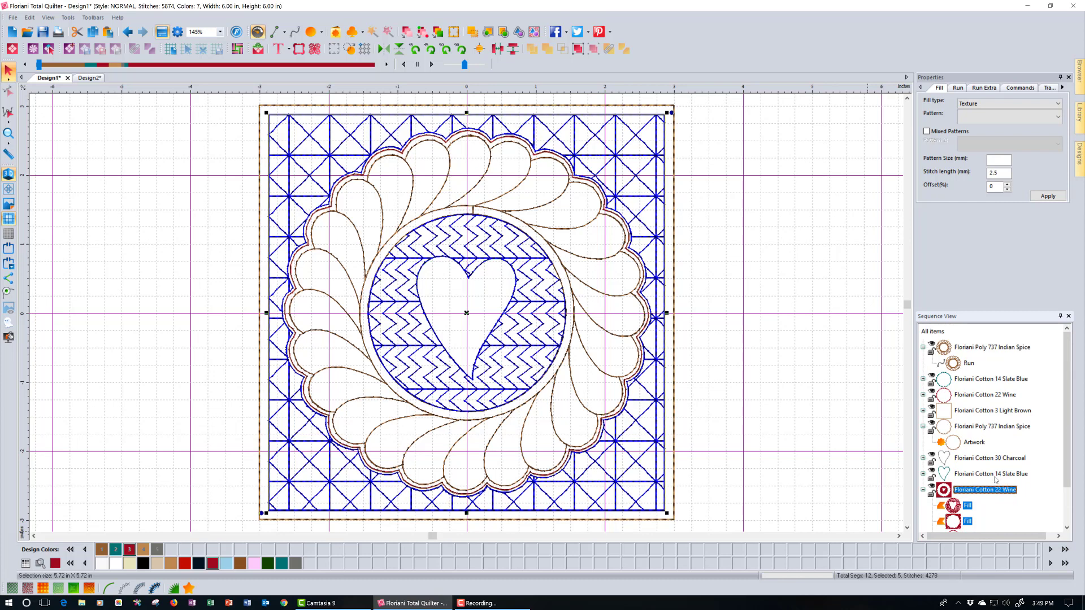
{"action": "left_click", "coordinate": [980, 348]}
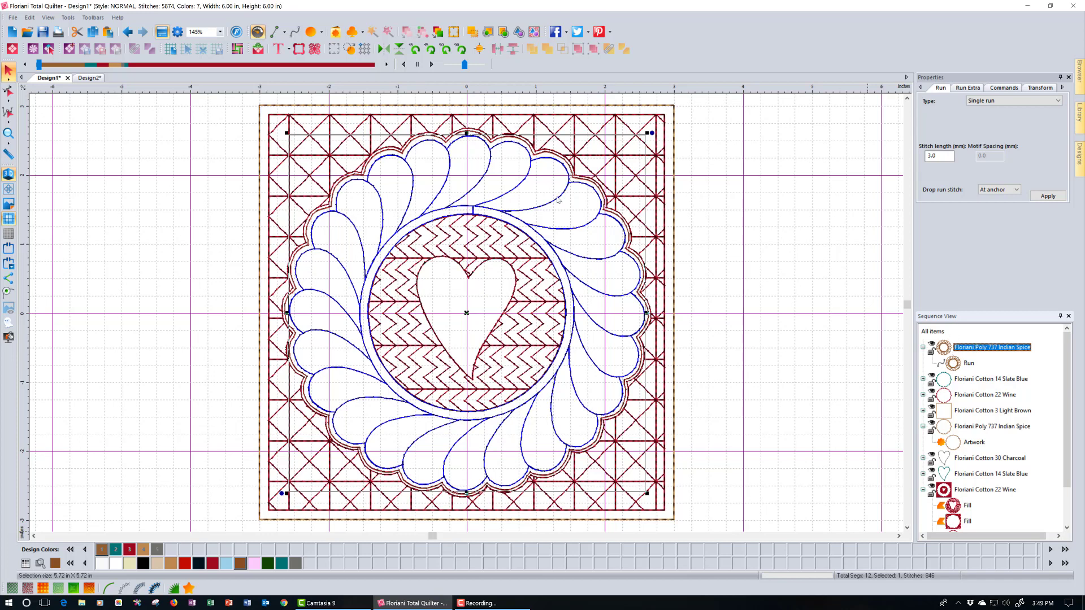
{"action": "right_click", "coordinate": [973, 347]}
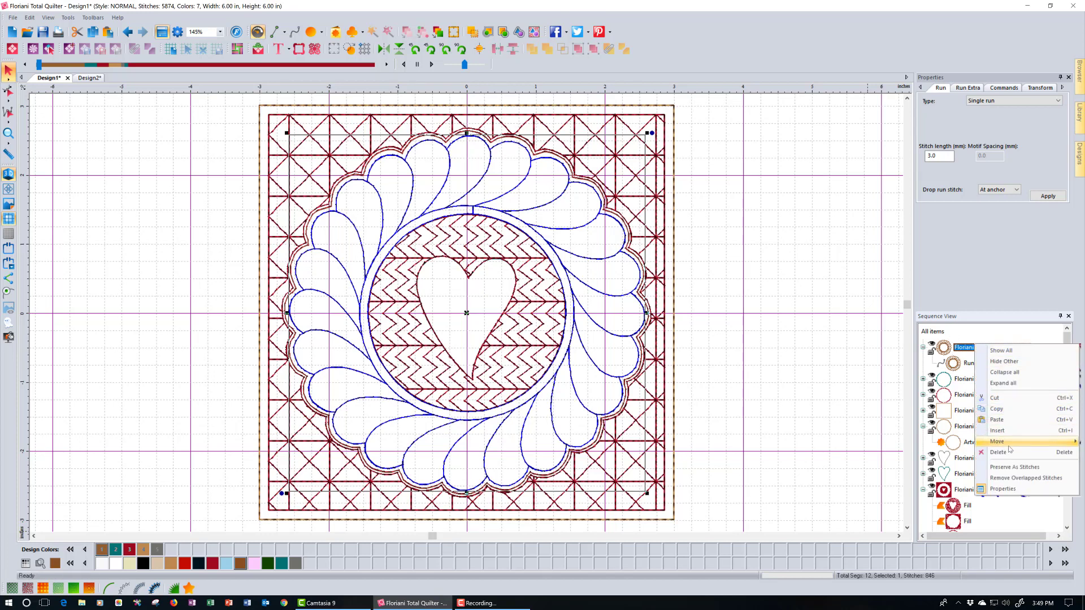
{"action": "mouse_move", "coordinate": [997, 442]}
{"action": "left_click", "coordinate": [955, 452]}
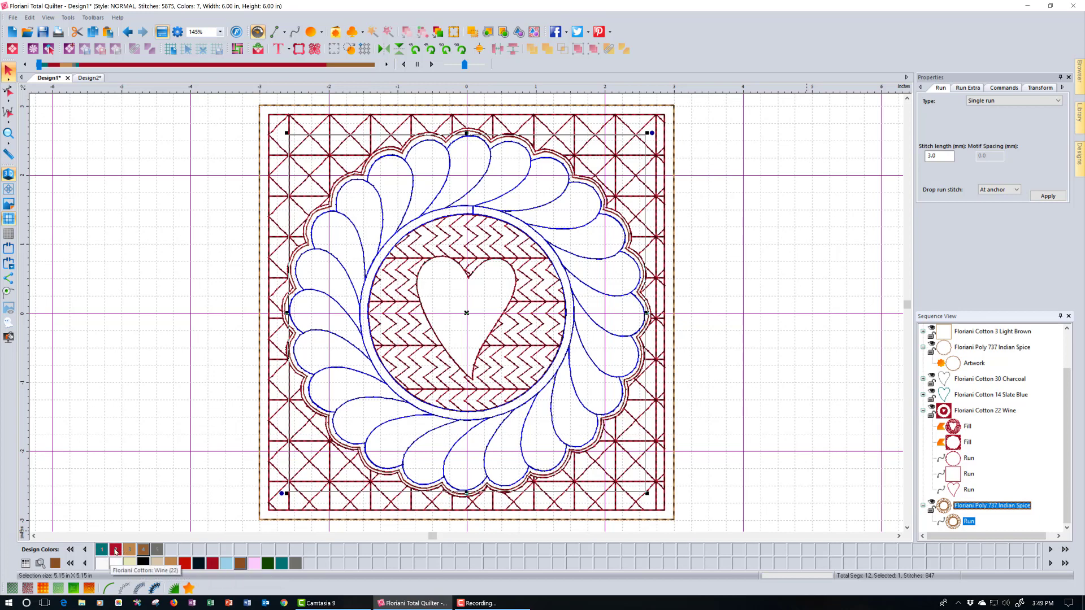
- Recolour the feather run to Floriani Cotton 22 Wine and remove its stop to join it to the preceding Wine group
{"action": "left_click", "coordinate": [116, 550]}
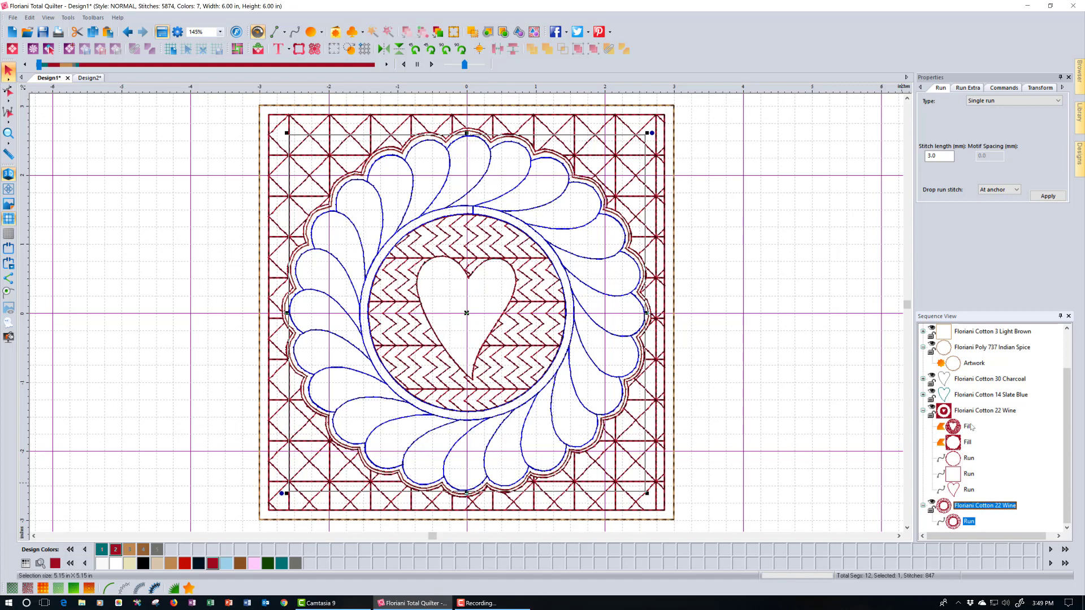
{"action": "right_click", "coordinate": [973, 506]}
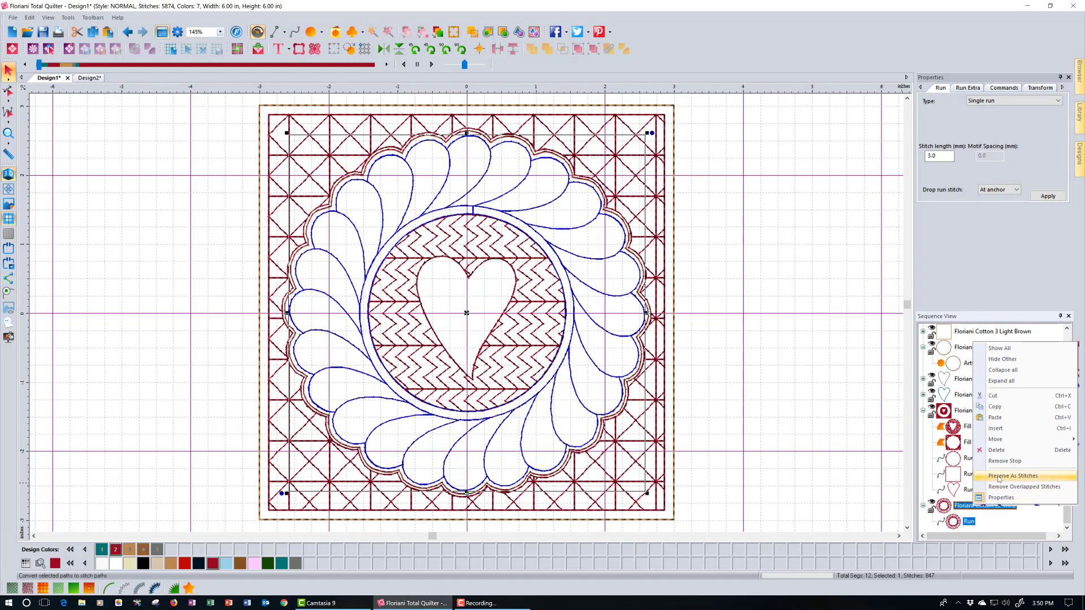
{"action": "left_click", "coordinate": [1004, 465]}
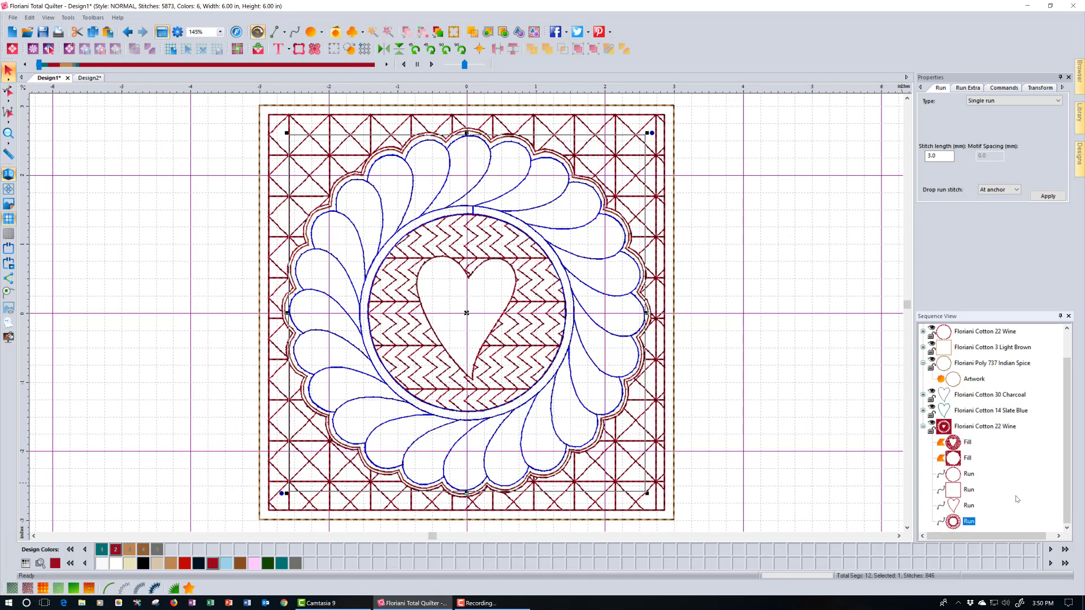
- Move the Slate Blue heart run directly after the Slate Blue wreath outline run and remove the stop between them
{"action": "scroll", "coordinate": [1015, 498], "scroll_direction": "up", "scroll_amount": 2}
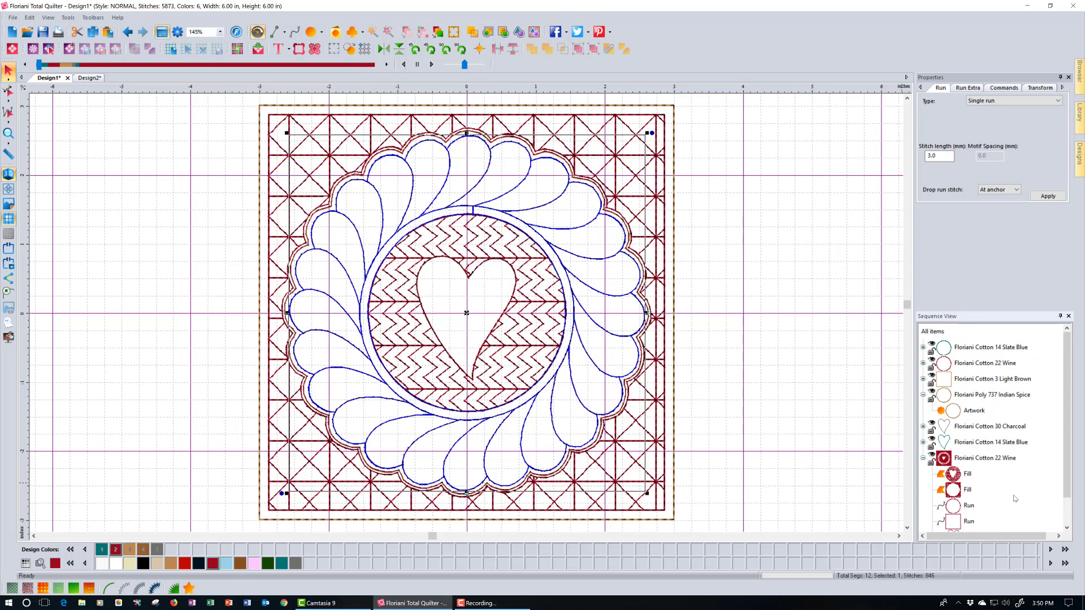
{"action": "left_click", "coordinate": [995, 350]}
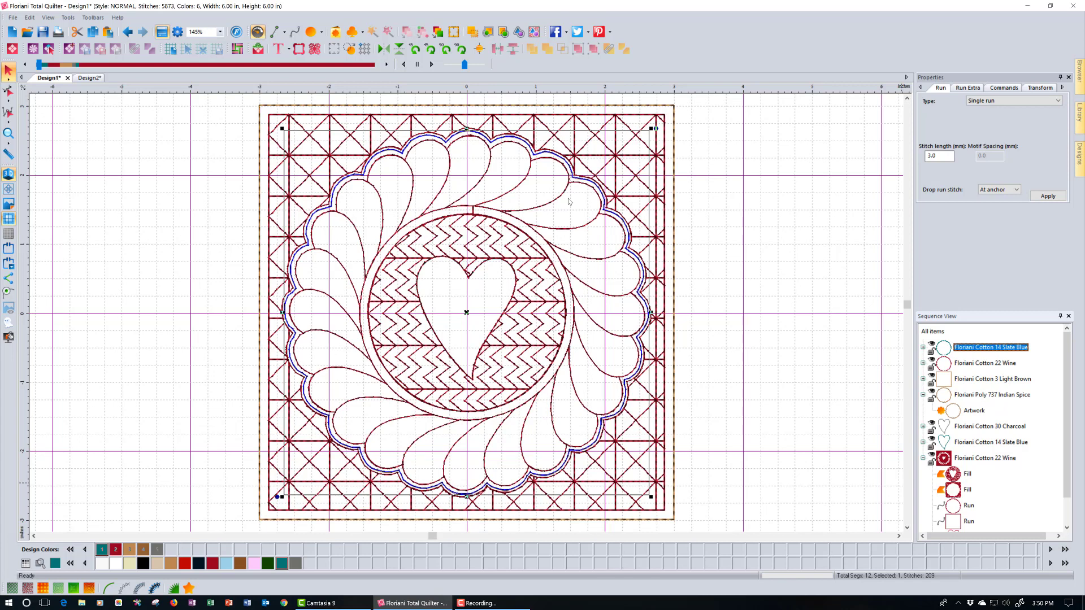
{"action": "left_click", "coordinate": [991, 443]}
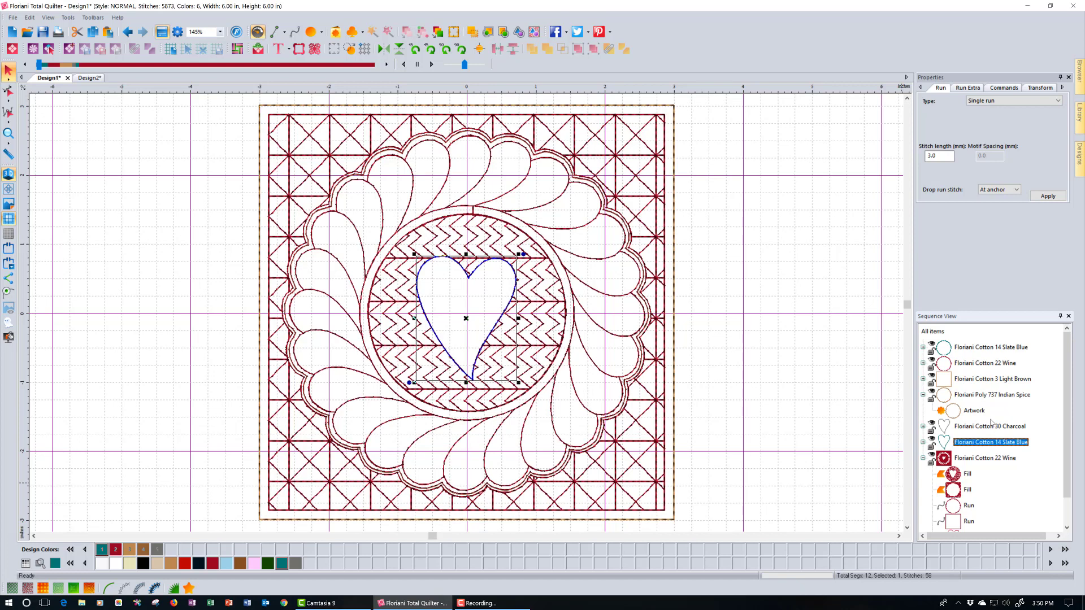
{"action": "key", "text": "Up"}
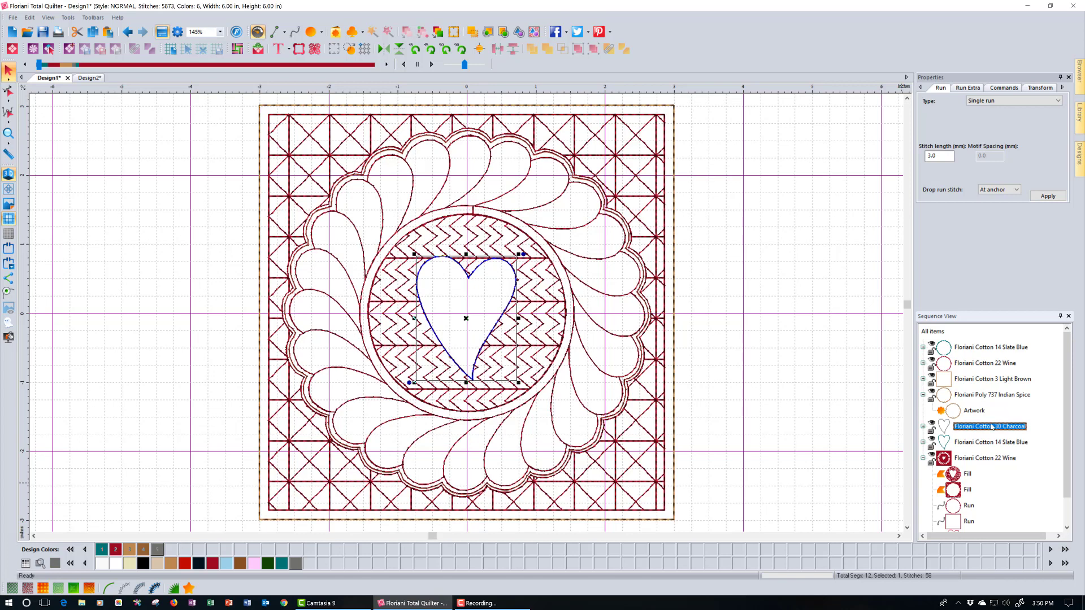
{"action": "left_click", "coordinate": [988, 442]}
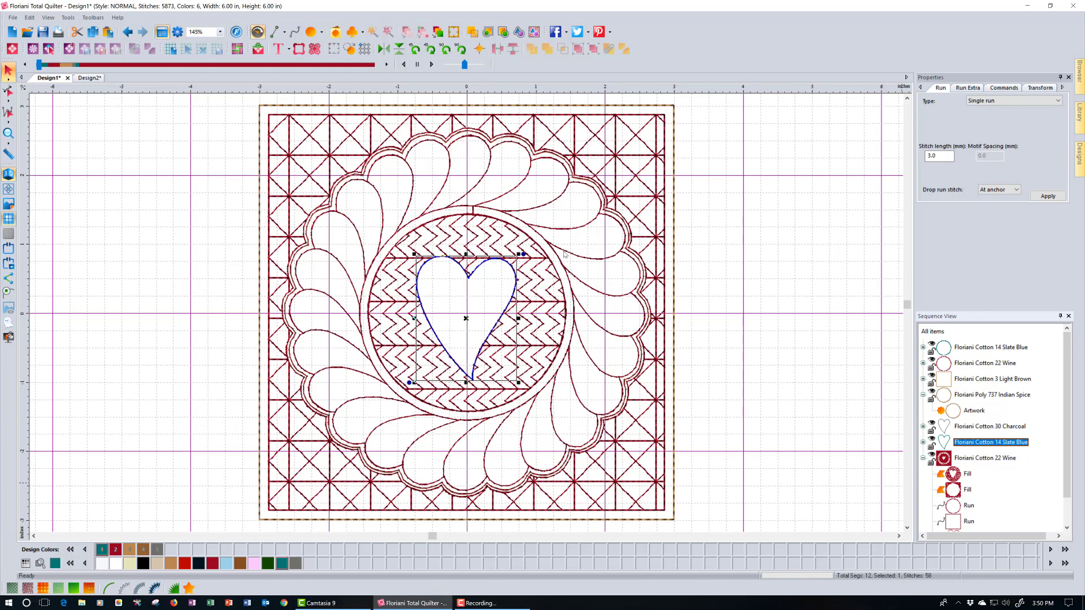
{"action": "left_click_drag", "start_coordinate": [988, 443], "coordinate": [981, 350]}
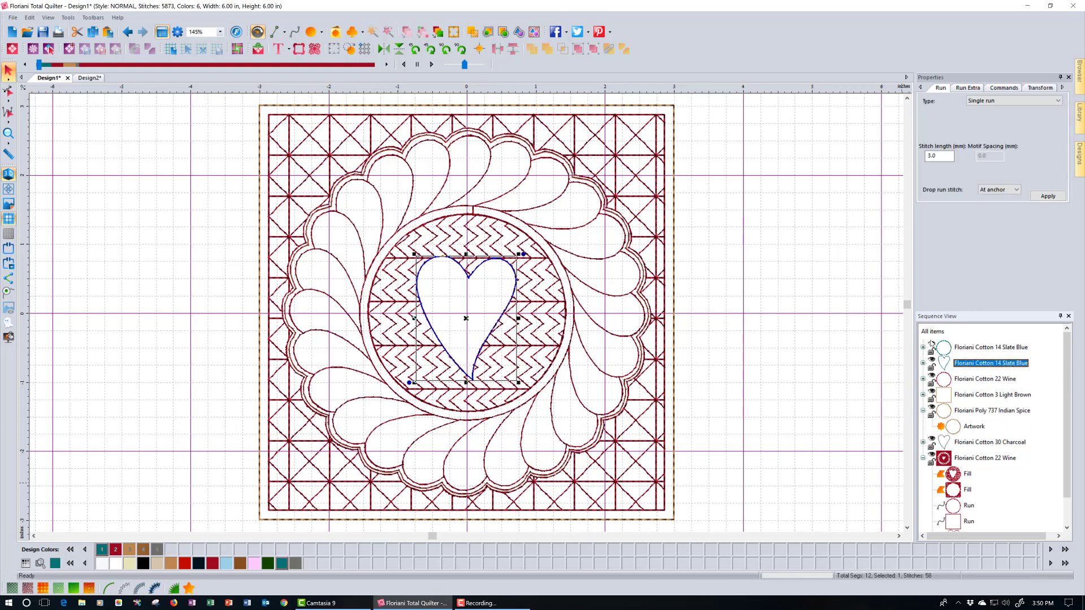
{"action": "right_click", "coordinate": [993, 368]}
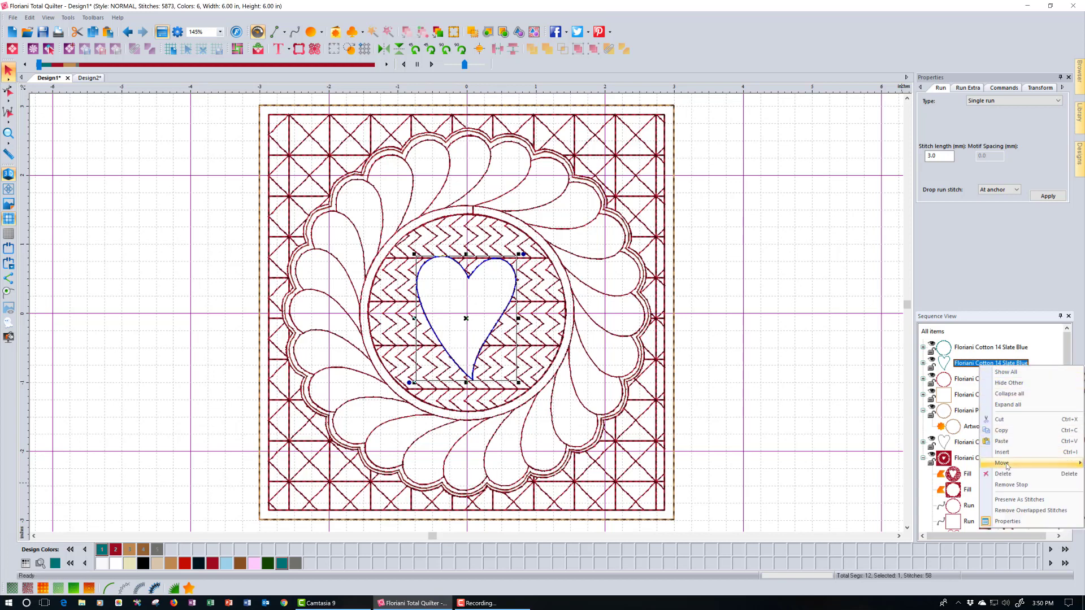
{"action": "left_click", "coordinate": [1011, 484]}
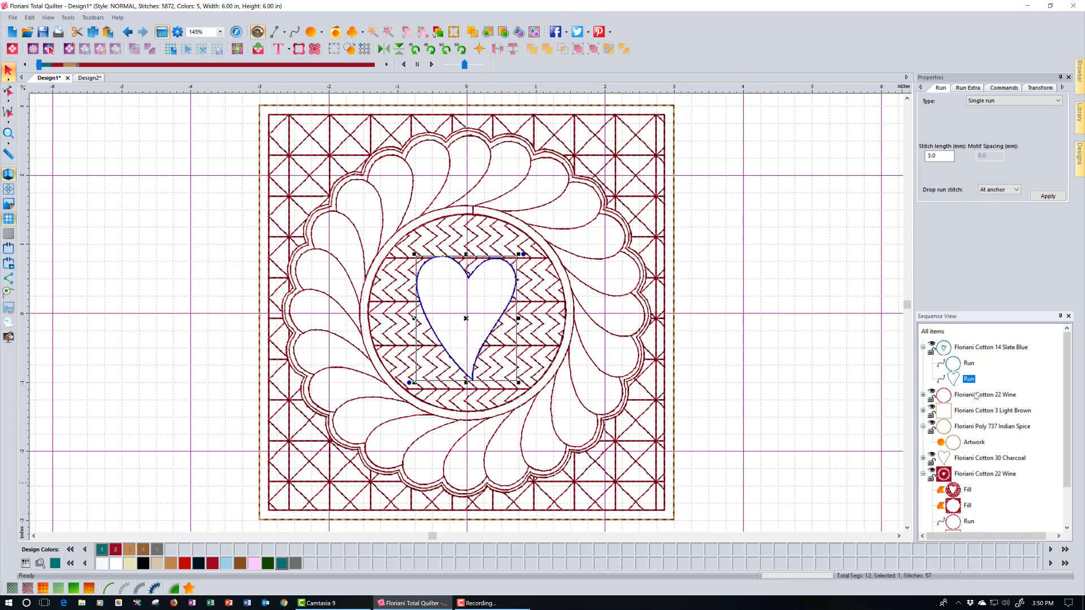
- Delete the Indian Spice circle artwork and move the Light Brown outer square run to the end of the sequence
{"action": "left_click", "coordinate": [983, 427]}
{"action": "key", "text": "Delete"}
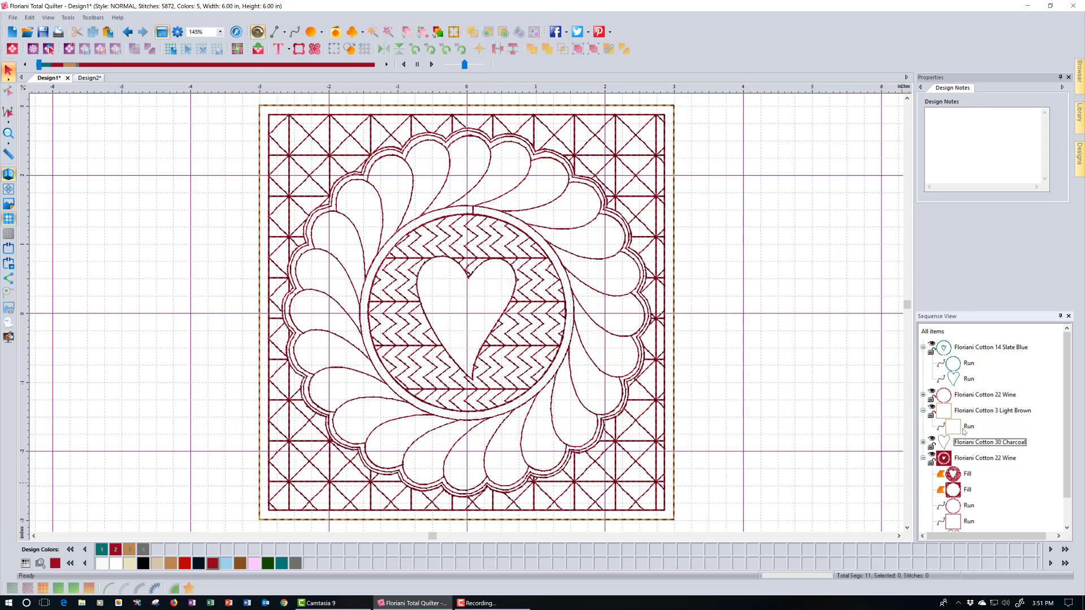
{"action": "left_click", "coordinate": [971, 412]}
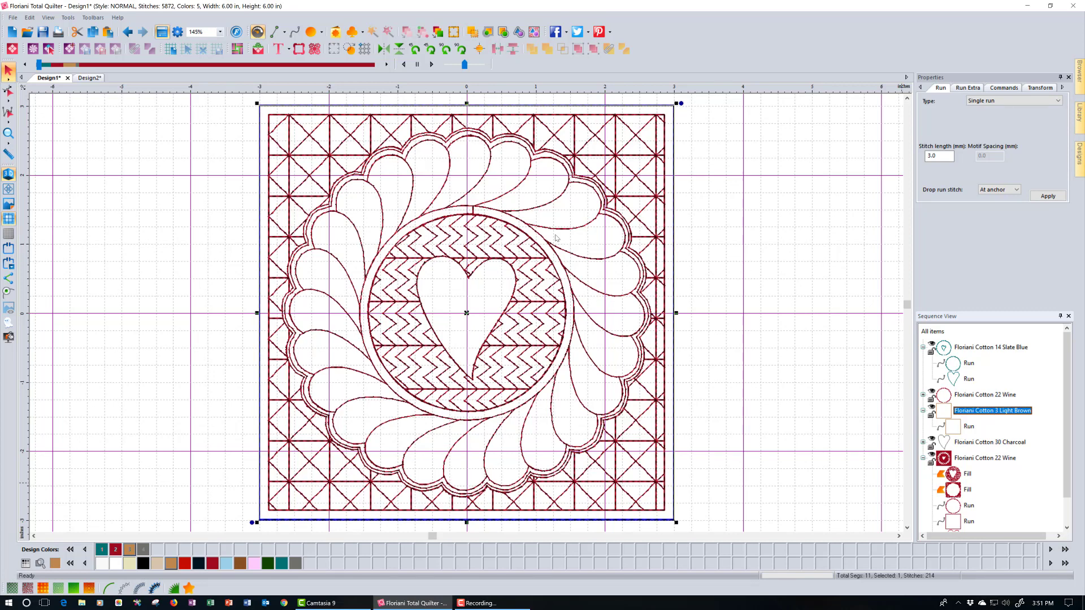
{"action": "right_click", "coordinate": [972, 412]}
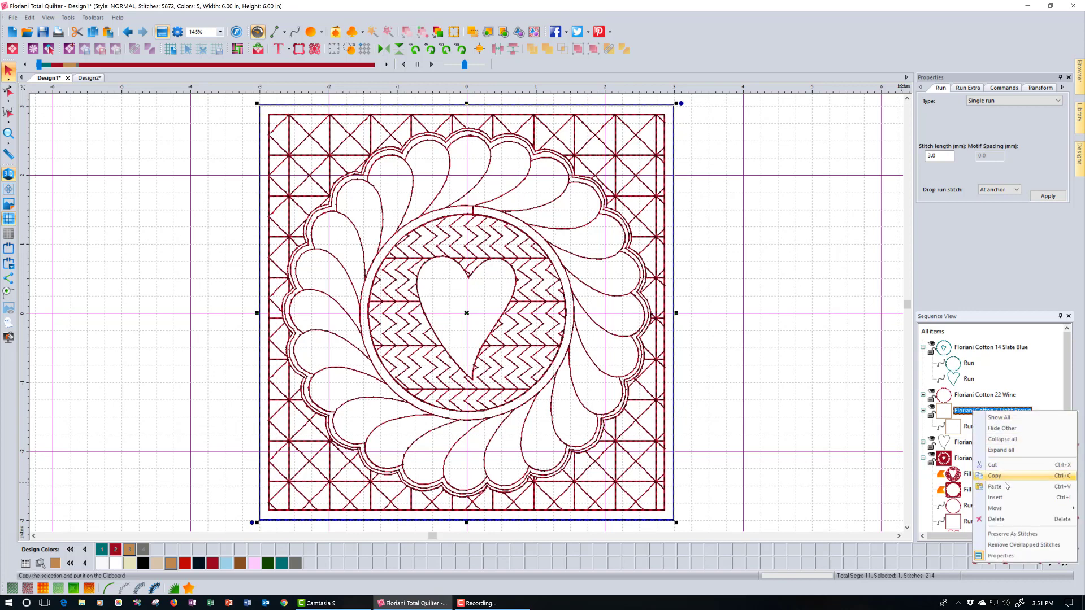
{"action": "mouse_move", "coordinate": [986, 508]}
{"action": "left_click", "coordinate": [931, 520]}
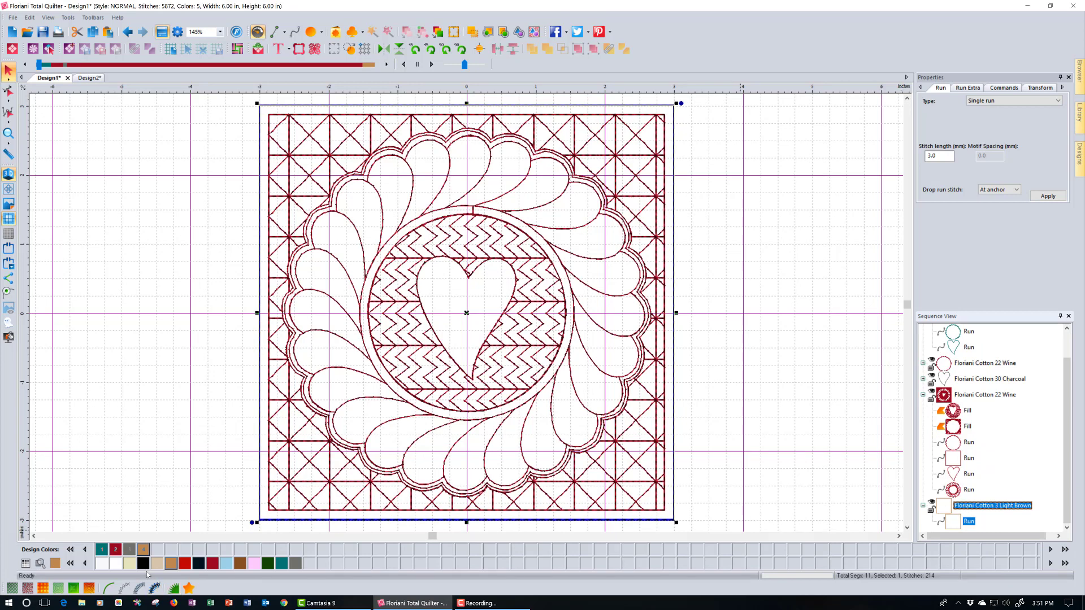
- Recolour the outer square run to Floriani Cotton 22 Wine and remove its stop to join it to the preceding Wine group
{"action": "left_click", "coordinate": [115, 550]}
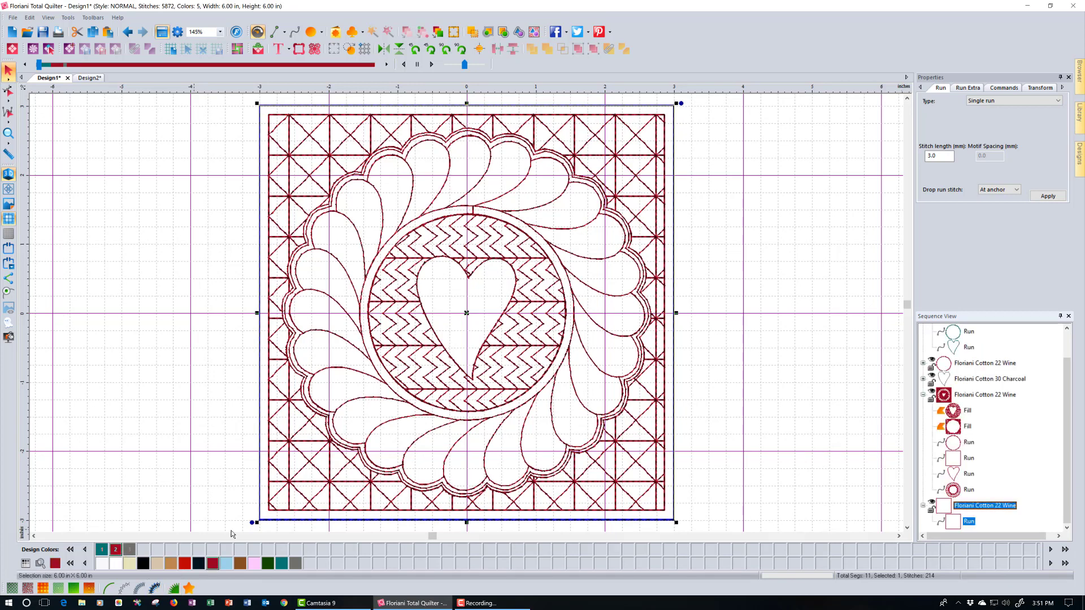
{"action": "right_click", "coordinate": [958, 506]}
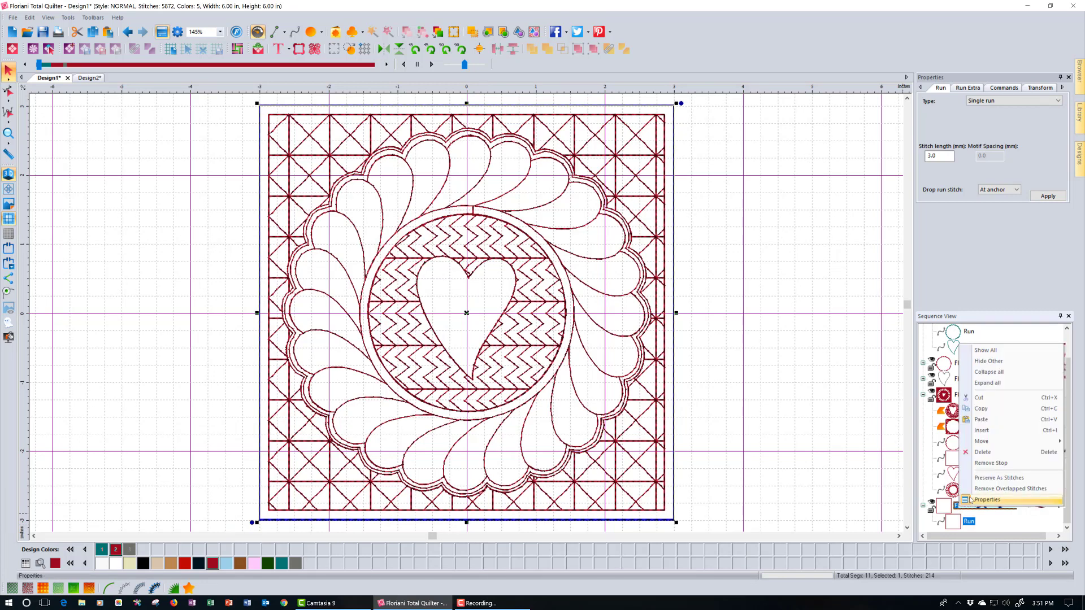
{"action": "left_click", "coordinate": [564, 266]}
{"action": "key", "text": "Delete"}
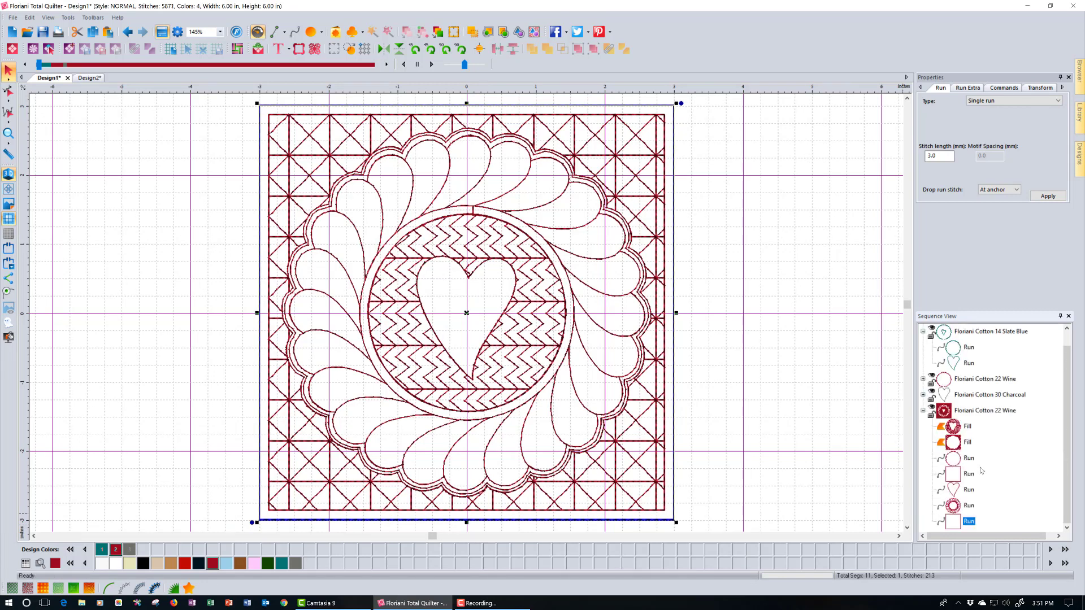
- Move the outer square run directly after the inner square run within the final Wine group
{"action": "left_click", "coordinate": [967, 474]}
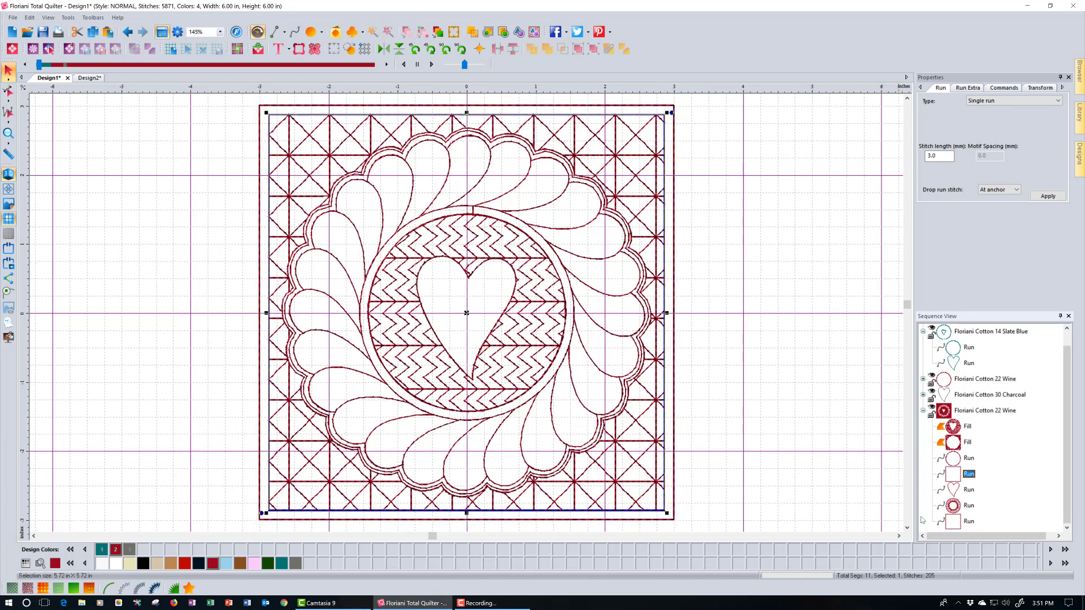
{"action": "left_click", "coordinate": [968, 521]}
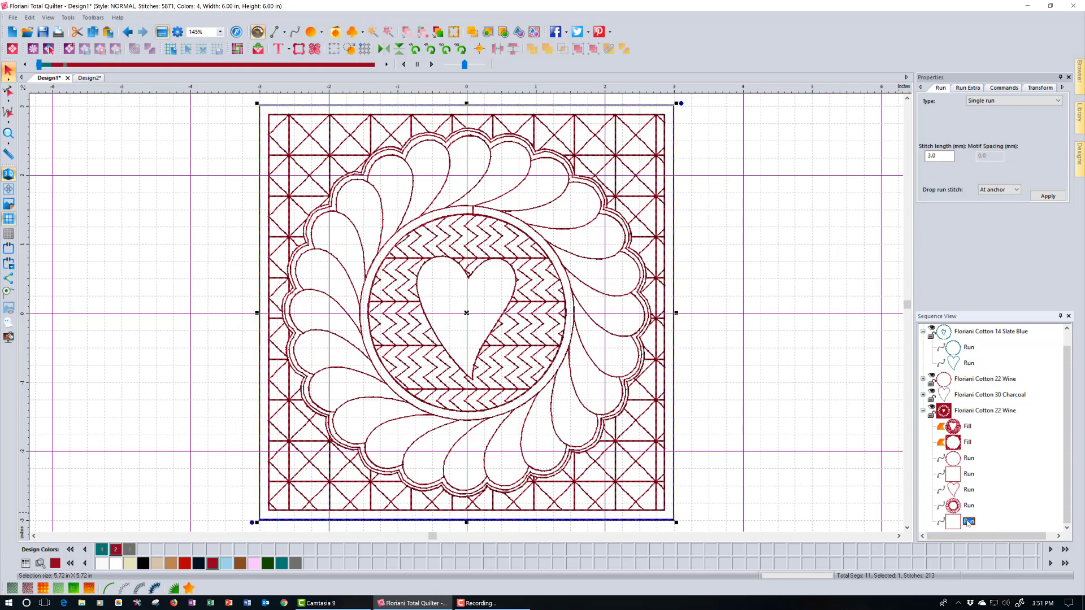
{"action": "left_click_drag", "start_coordinate": [968, 474], "coordinate": [974, 507]}
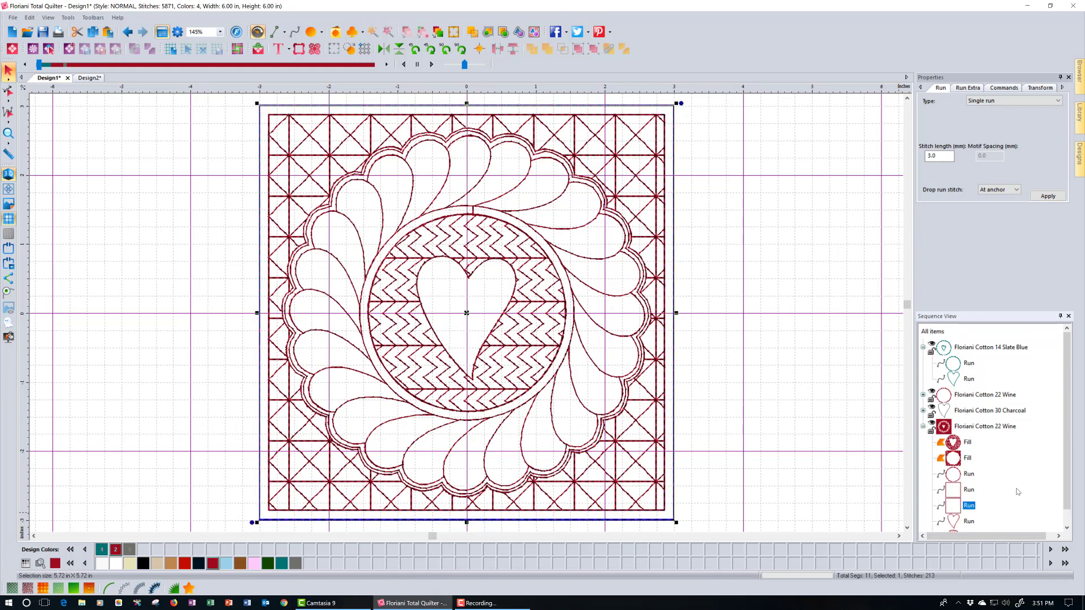
- Combine the separate Wine wreath outline run and the Charcoal heart run into one group coloured Floriani Cotton 30 Charcoal
{"action": "left_click", "coordinate": [968, 394]}
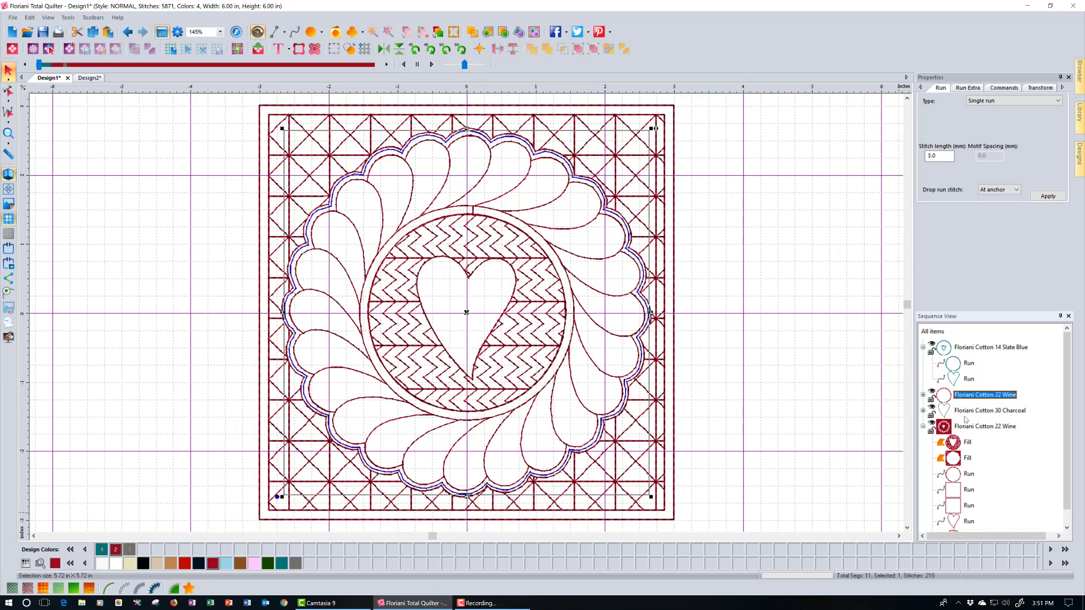
{"action": "left_click", "coordinate": [966, 410]}
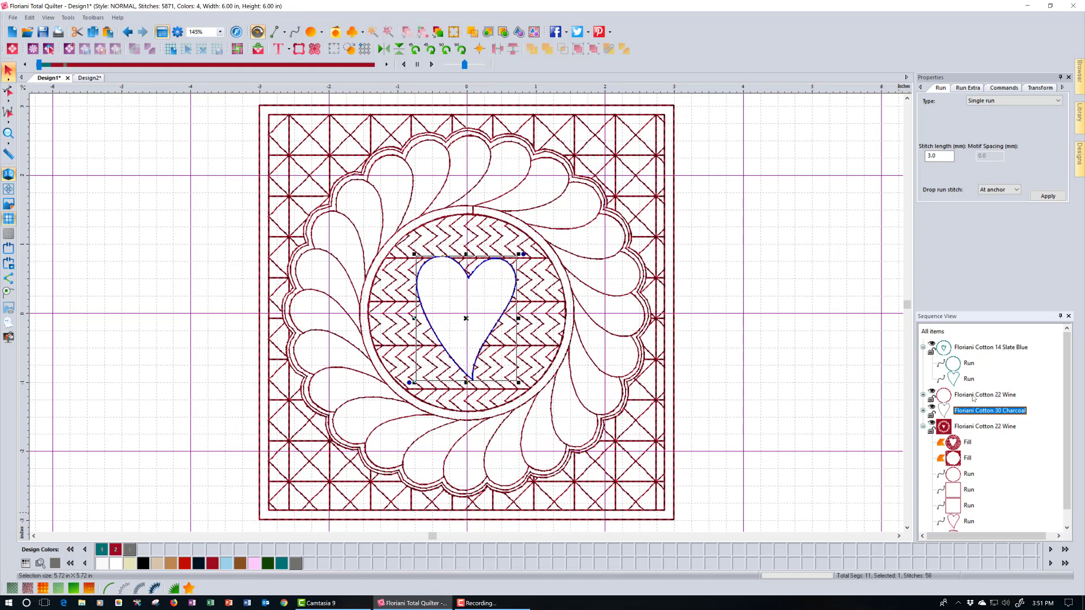
{"action": "key", "text": "shift+Up"}
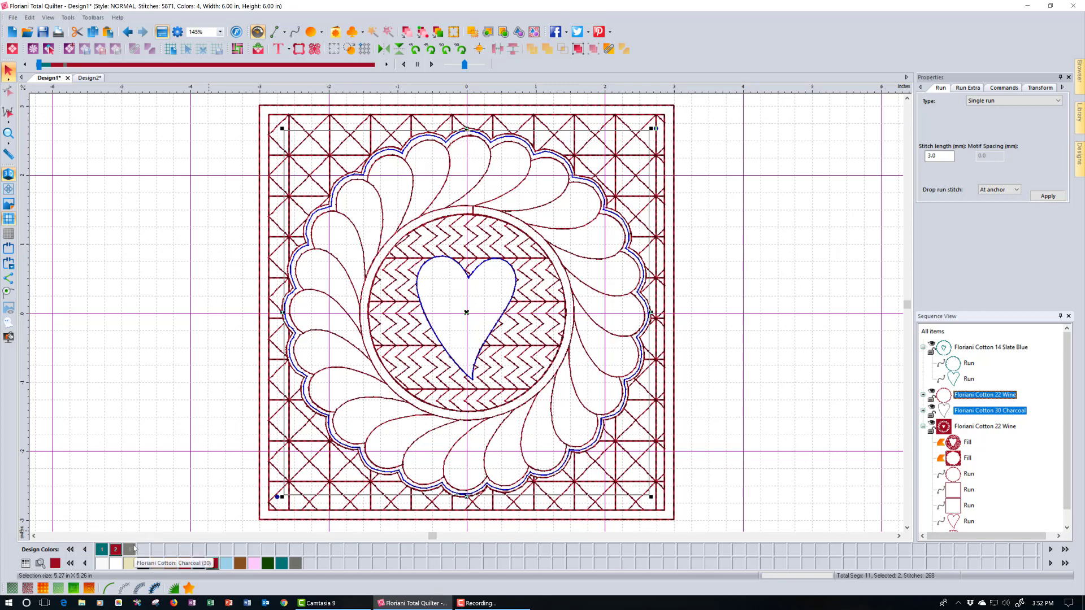
{"action": "left_click_drag", "start_coordinate": [133, 548], "coordinate": [115, 549]}
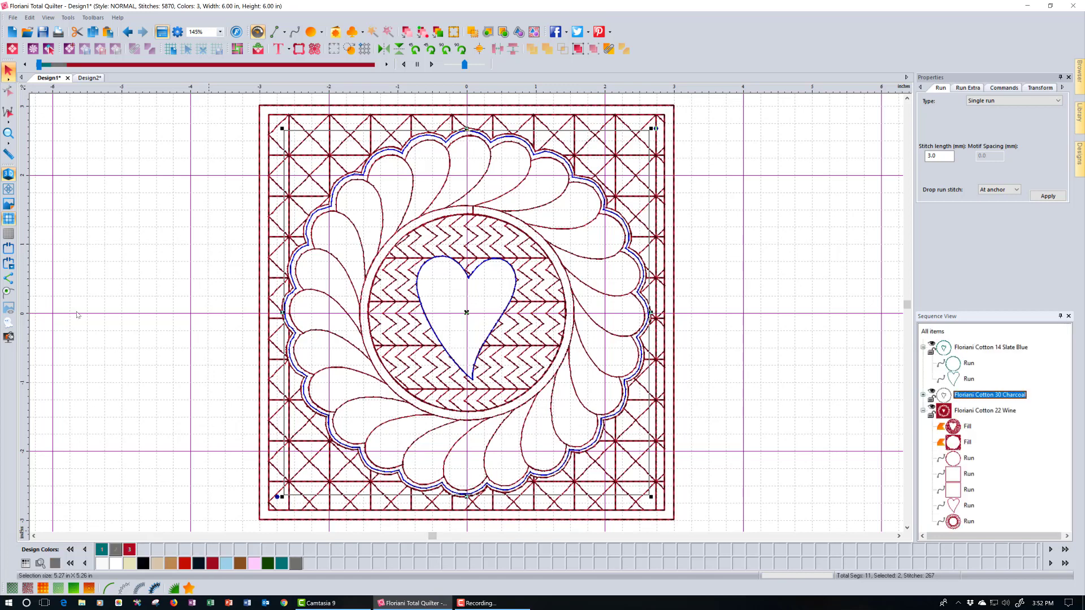
- Expand the Charcoal group and preview the stitch-out of the whole block from start to end
{"action": "left_click", "coordinate": [923, 394]}
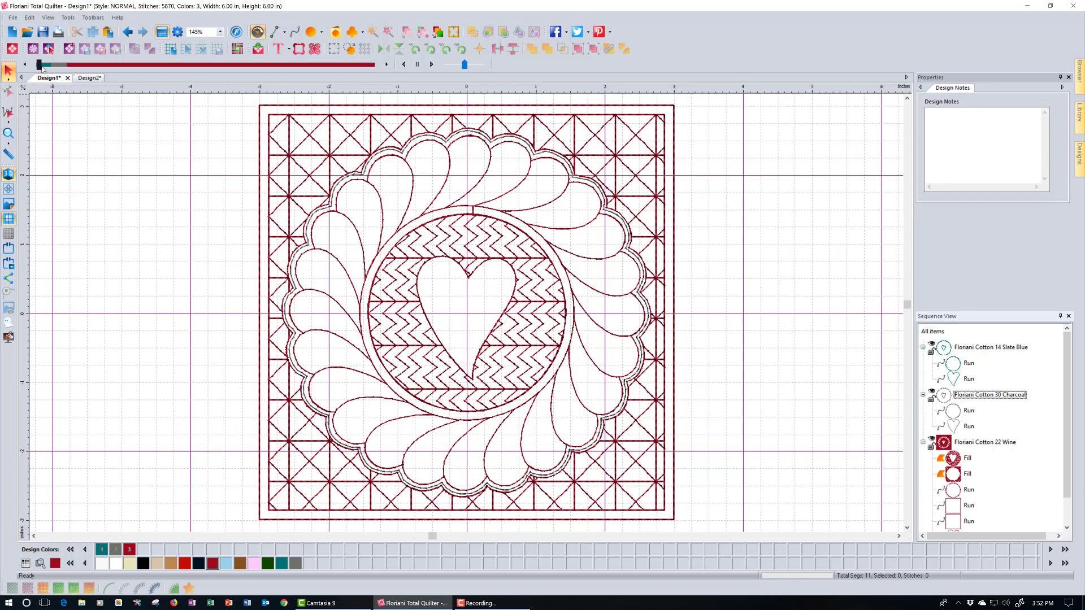
{"action": "left_click_drag", "start_coordinate": [41, 68], "coordinate": [83, 62]}
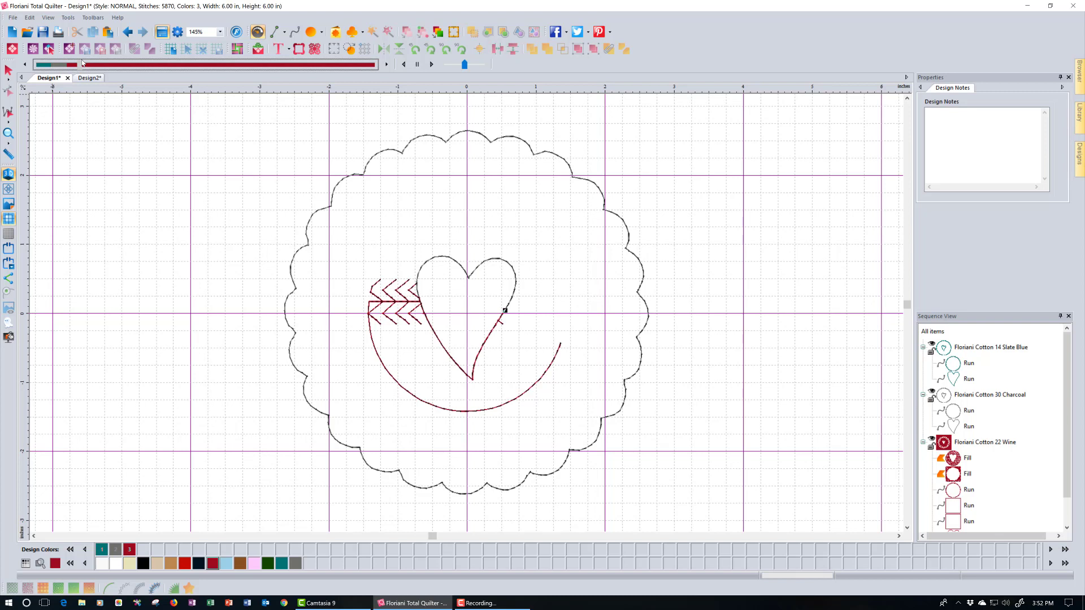
{"action": "left_click_drag", "start_coordinate": [83, 62], "coordinate": [404, 101]}
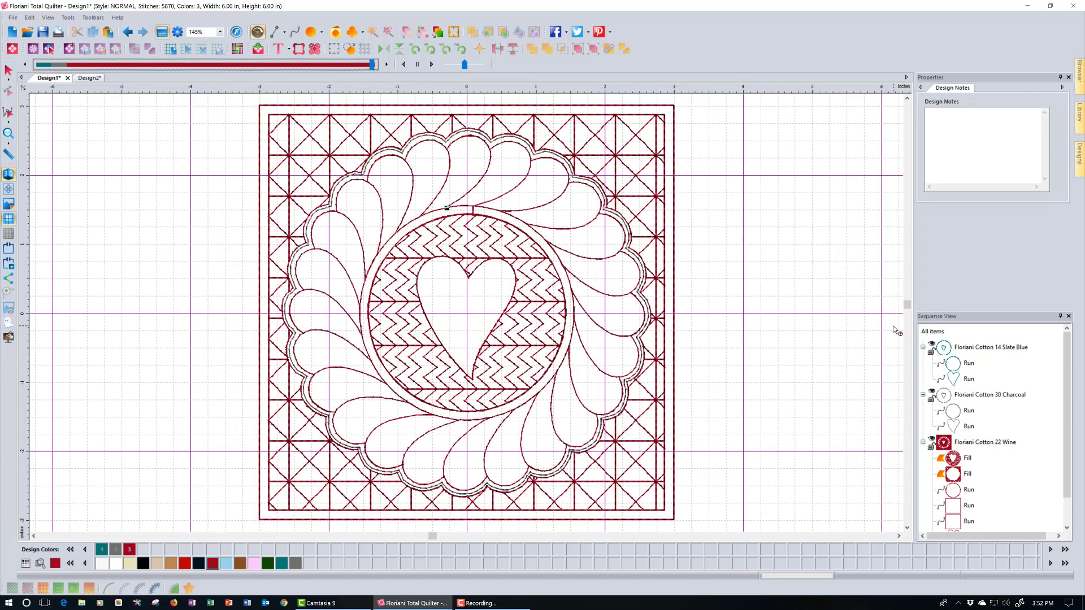